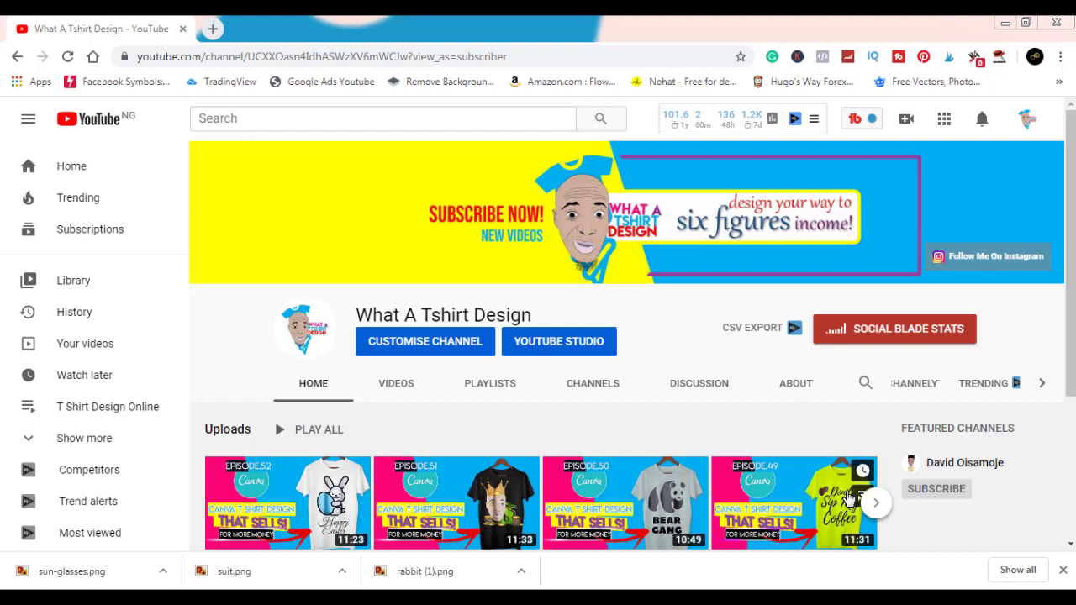
Show the channel's Videos tab and browse its uploaded T-shirt design episodes
left_click(409, 391)
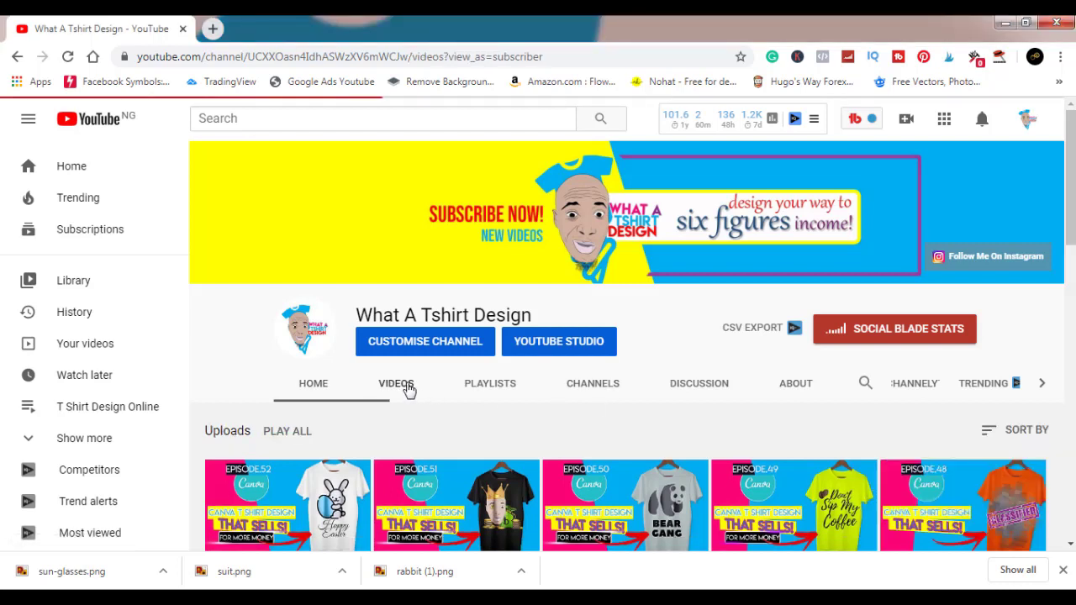
scroll(409, 391, "down", 12)
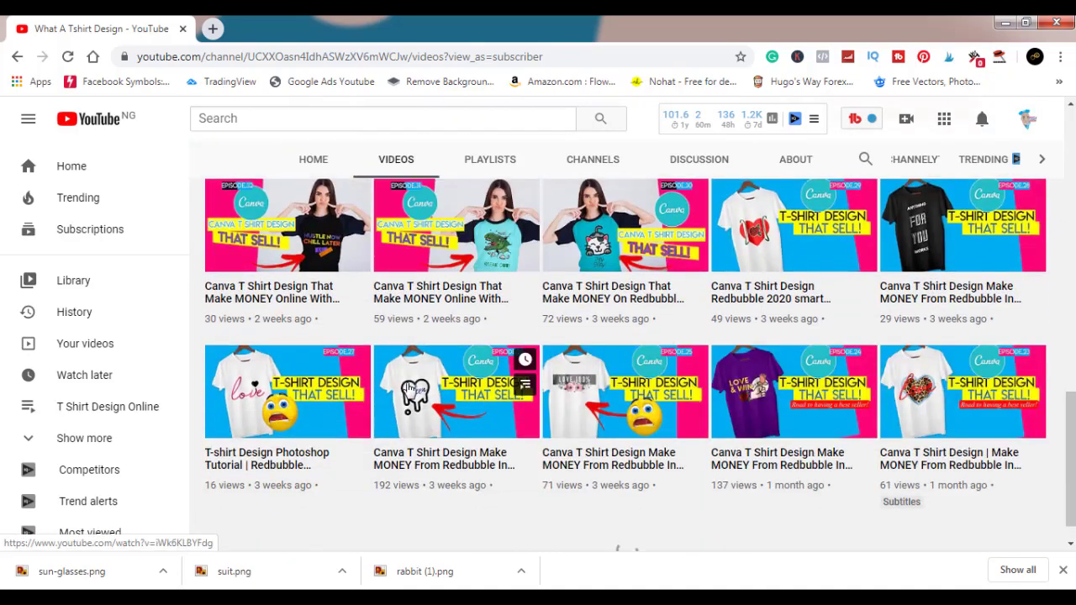
scroll(409, 391, "down", 1)
scroll(408, 391, "up", 10)
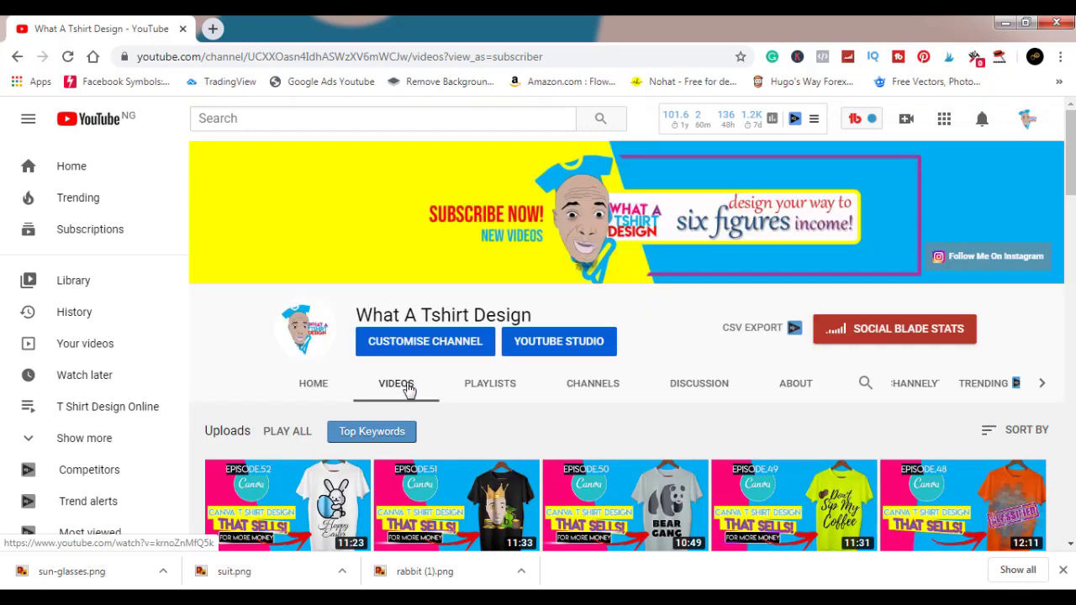
scroll(409, 384, "down", 2)
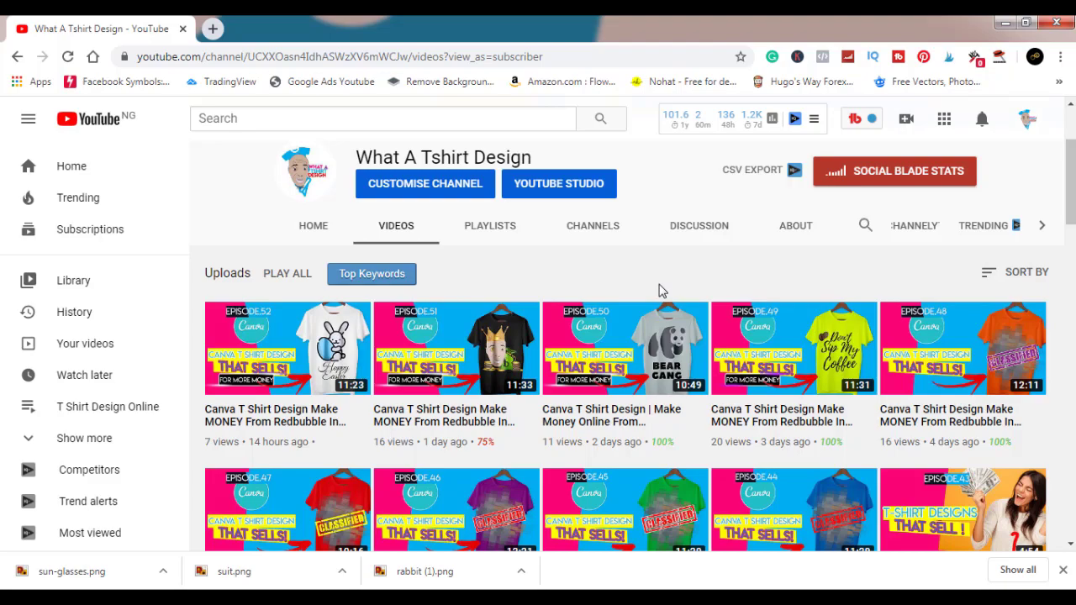
scroll(660, 290, "down", 7)
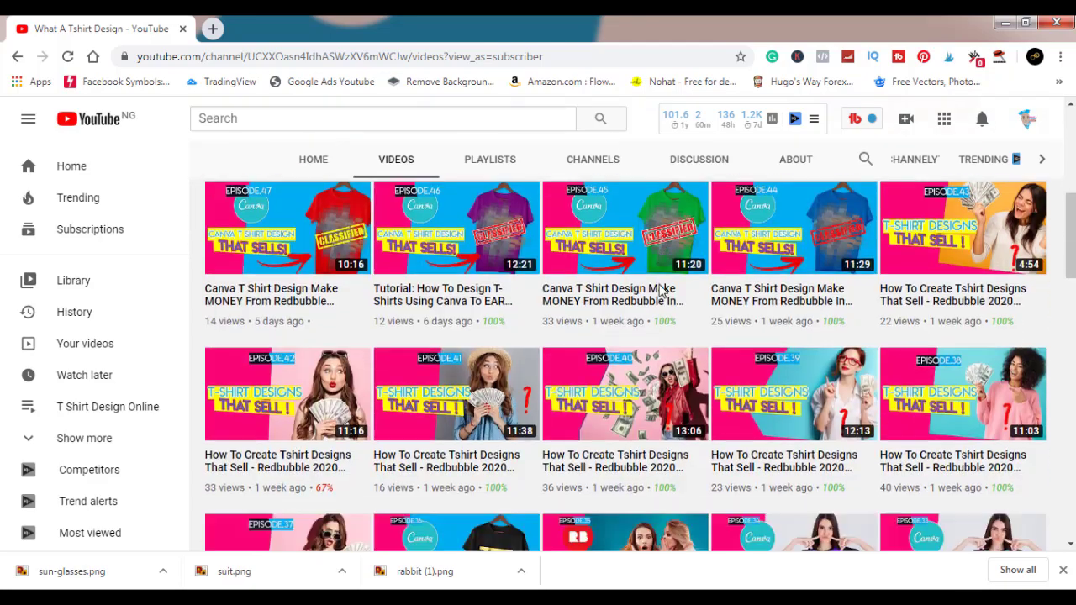
scroll(661, 290, "up", 4)
scroll(660, 290, "up", 5)
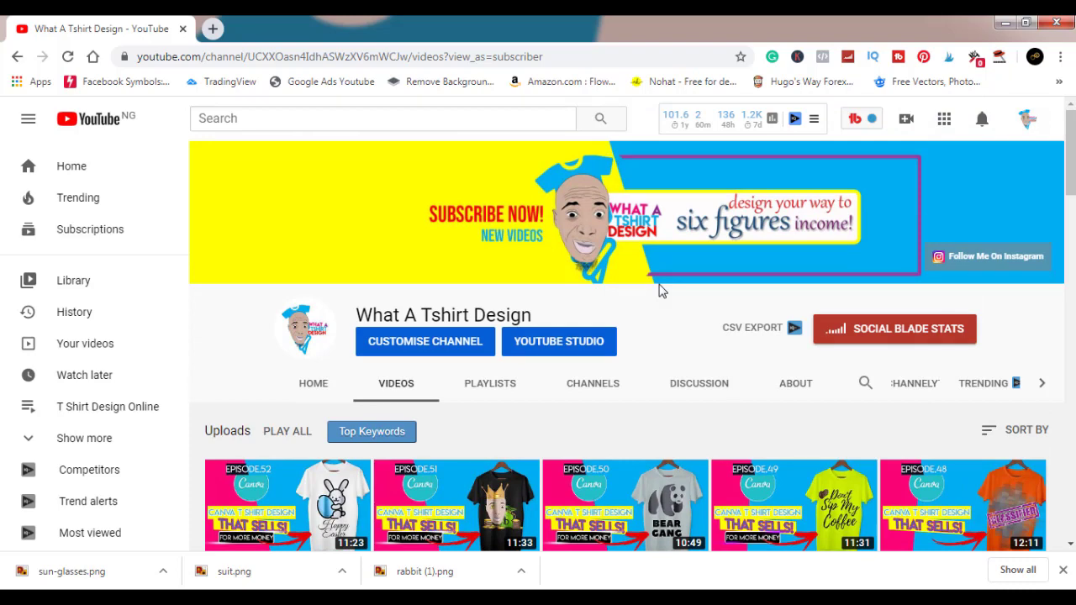
scroll(660, 290, "down", 2)
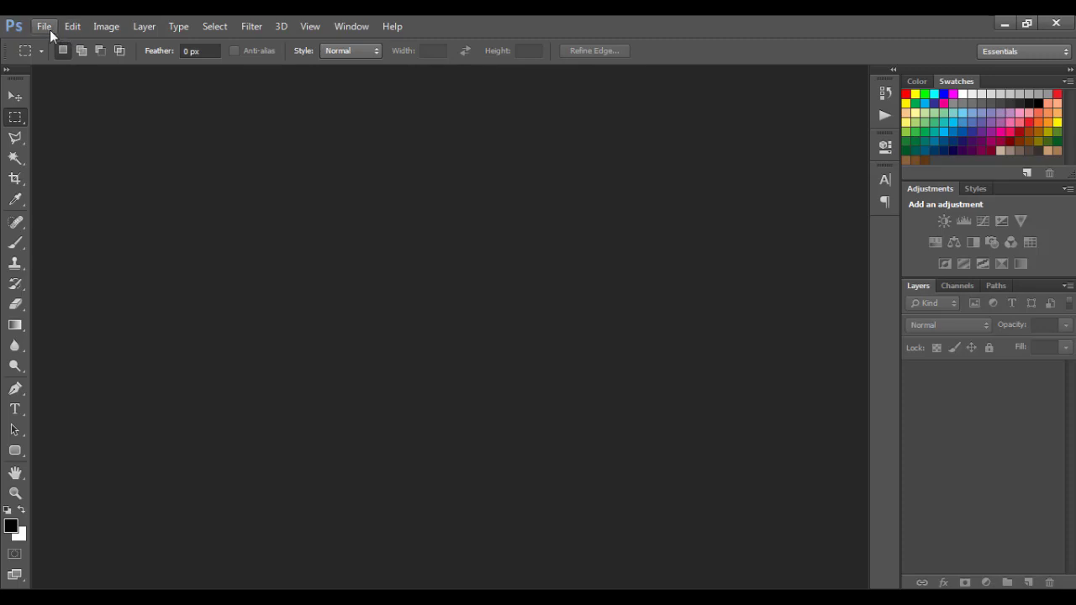
Create a new 4500 × 5400 px document
left_click(44, 26)
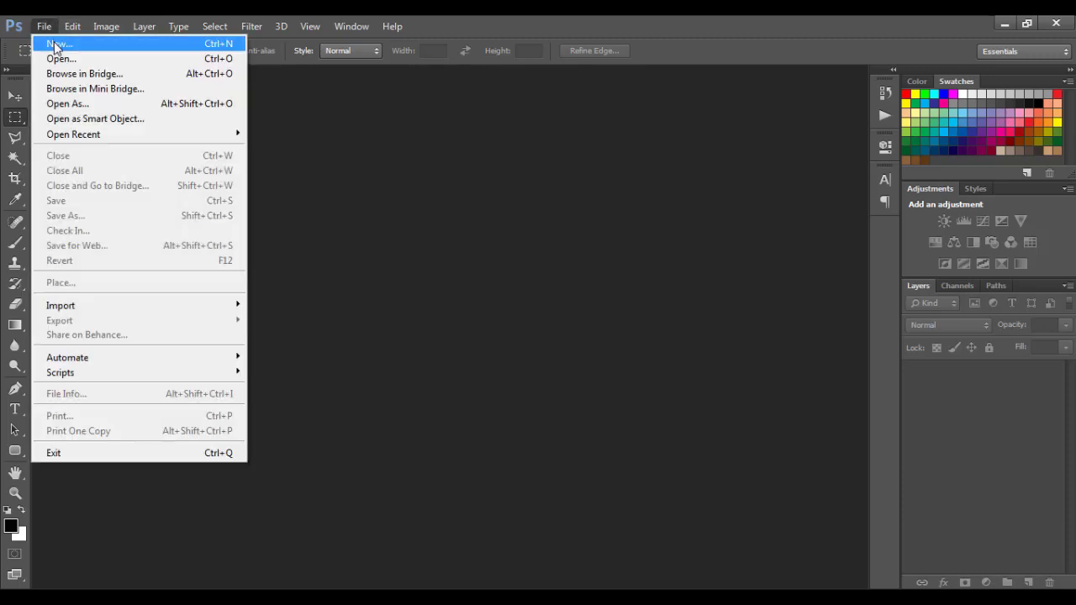
left_click(56, 46)
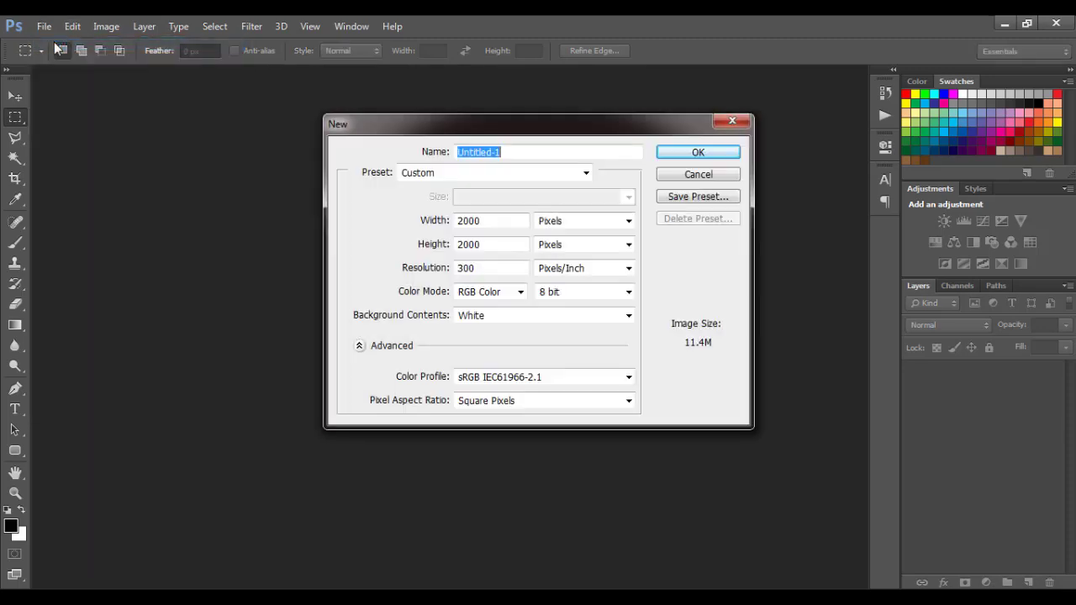
left_click(496, 222)
type("4500")
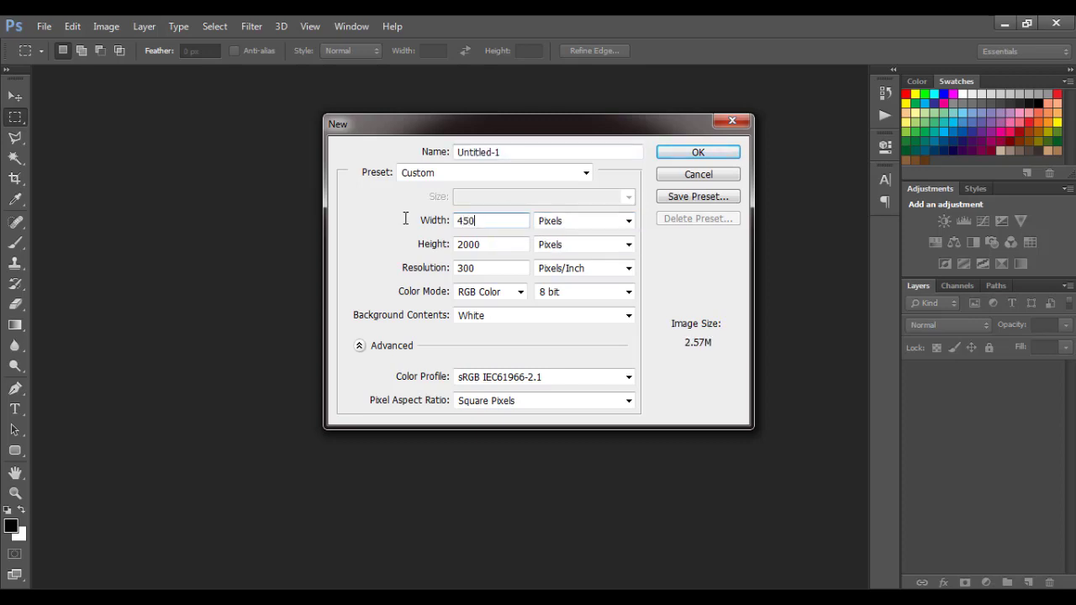
left_click(490, 244)
type("5400")
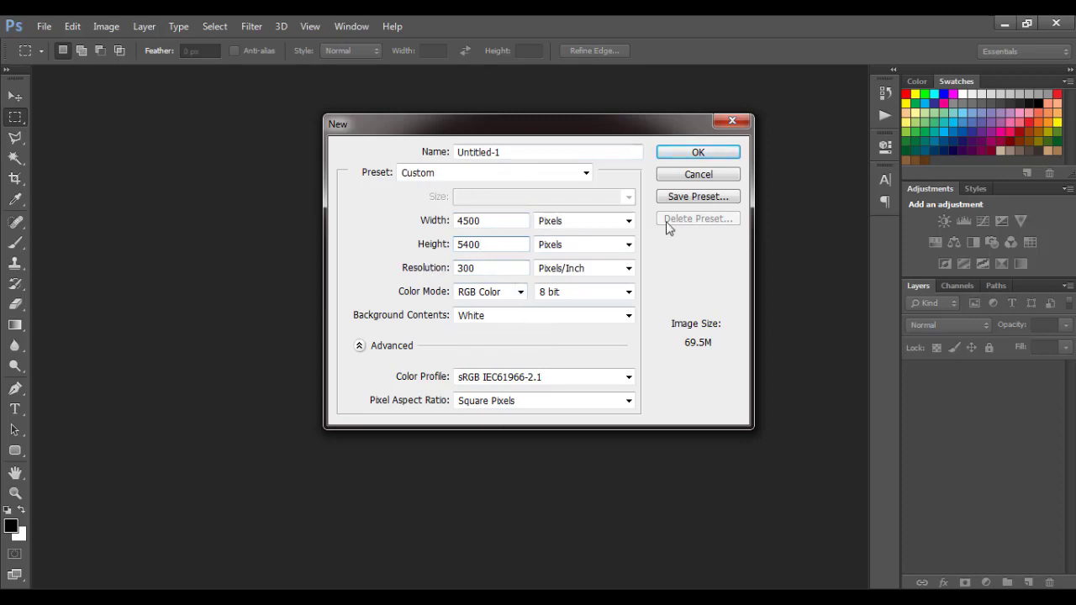
left_click(681, 154)
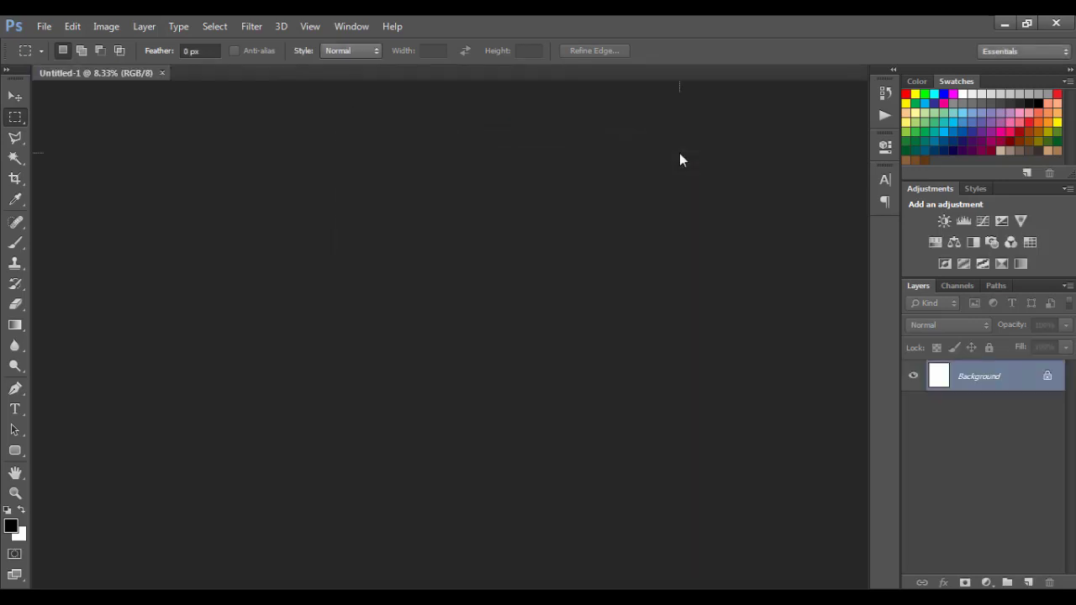
Convert the locked Background into an editable Layer 0 and check its transparency
double_click(1048, 378)
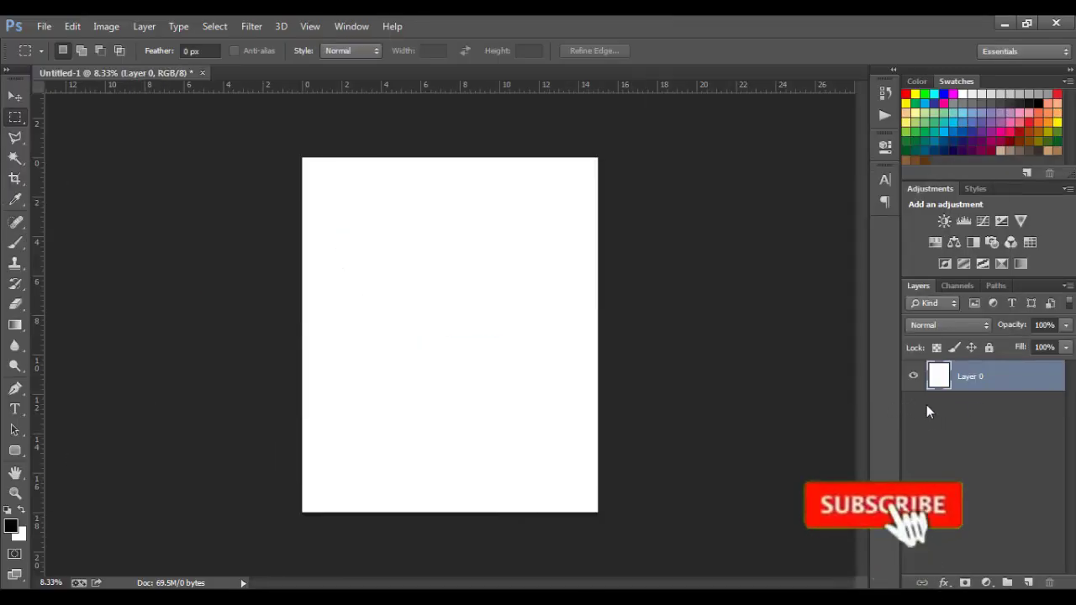
left_click(915, 379)
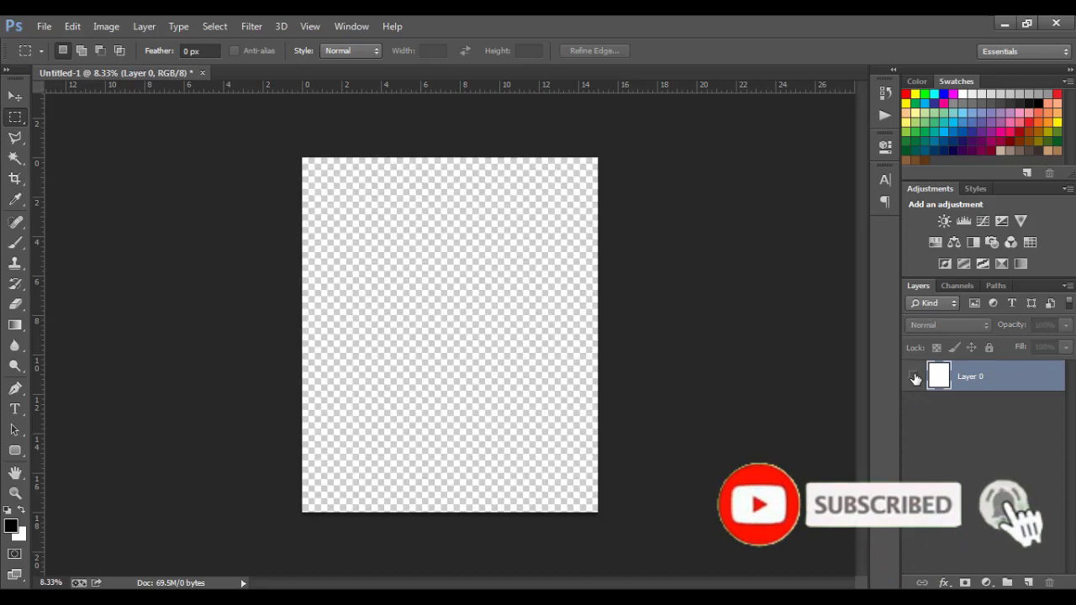
left_click(913, 378)
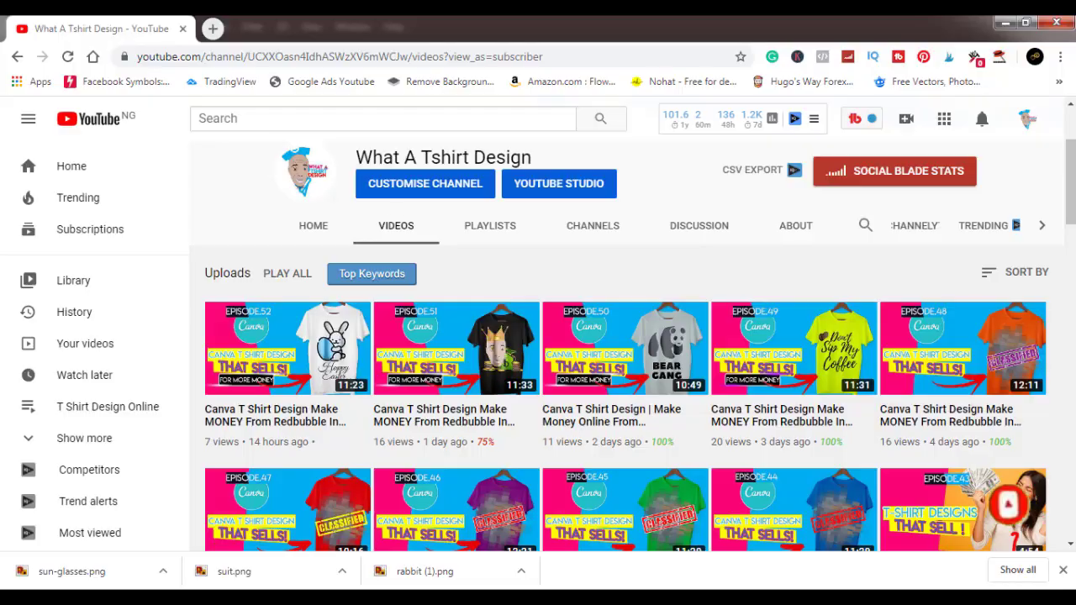
Locate rabbit (1).png in Downloads and drag it onto the Photoshop canvas
left_click(522, 573)
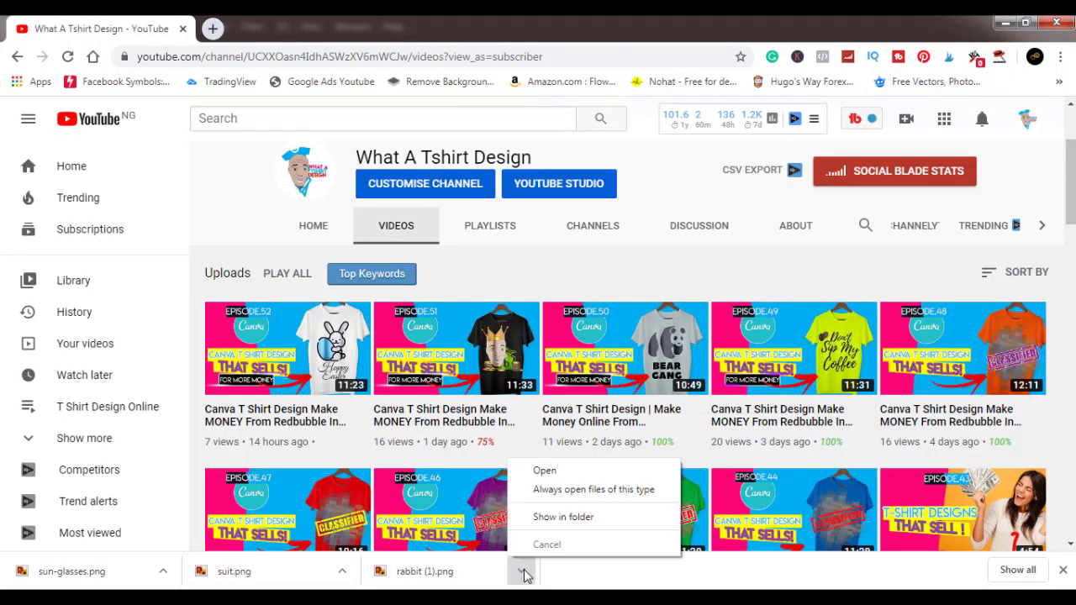
left_click(562, 517)
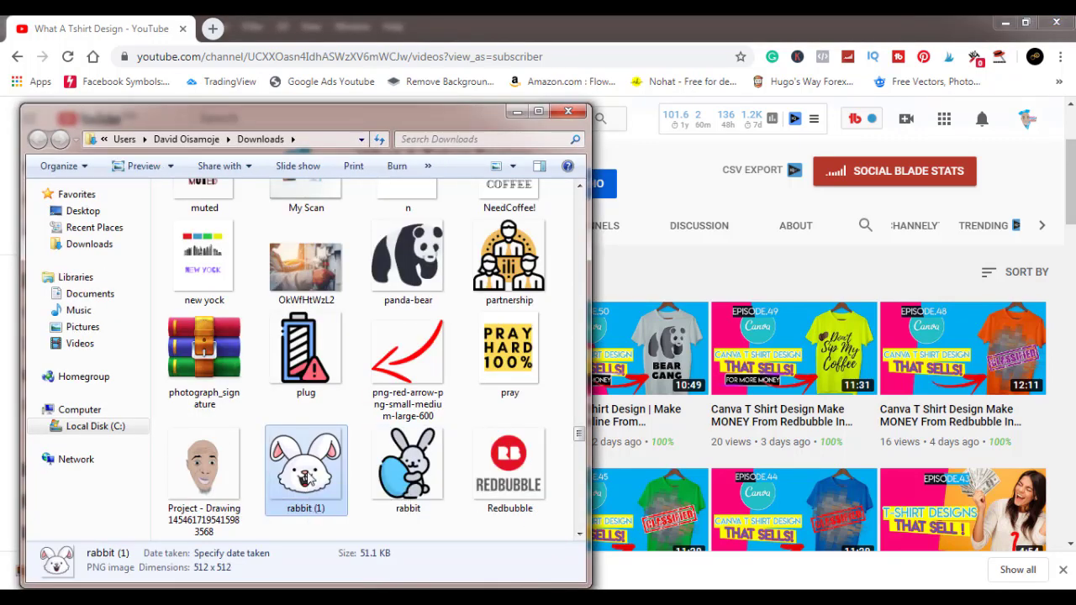
left_click_drag(308, 479, 452, 306)
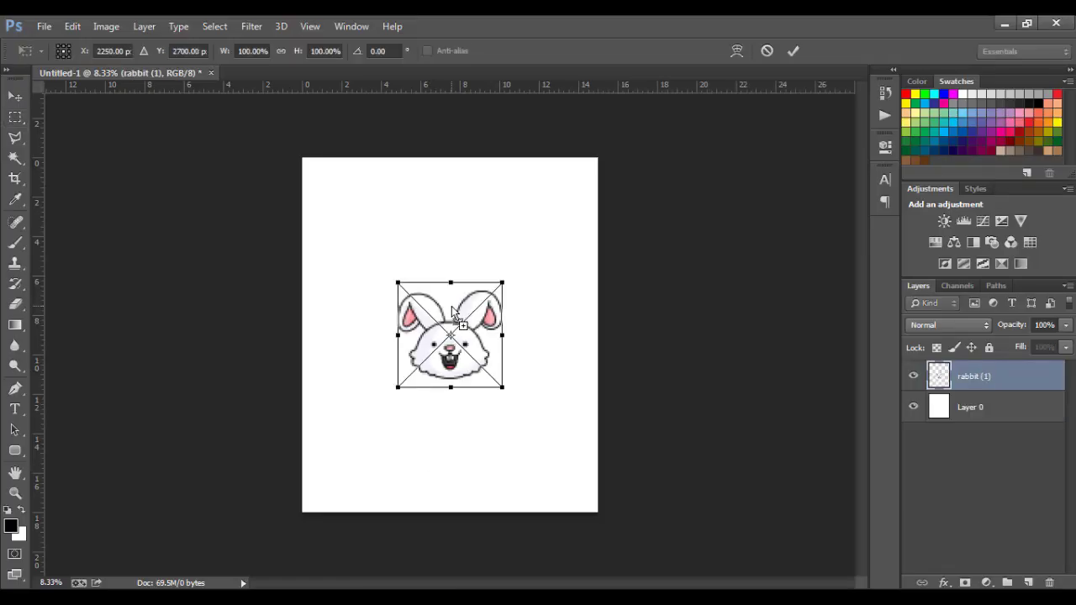
Move the rabbit head up near the canvas top and commit its placement
left_click_drag(482, 345, 482, 250)
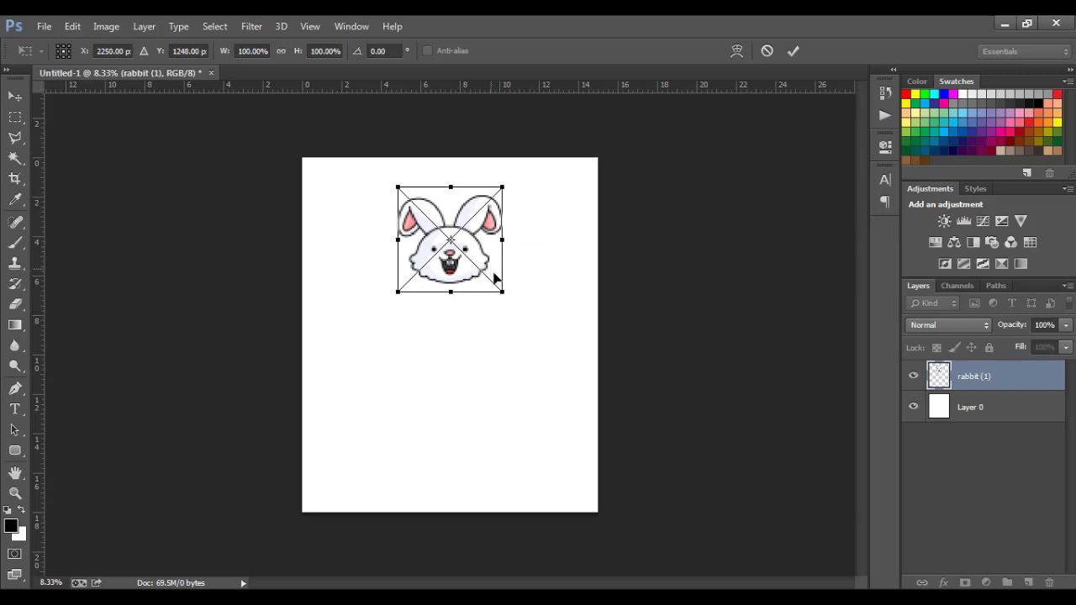
key("Return")
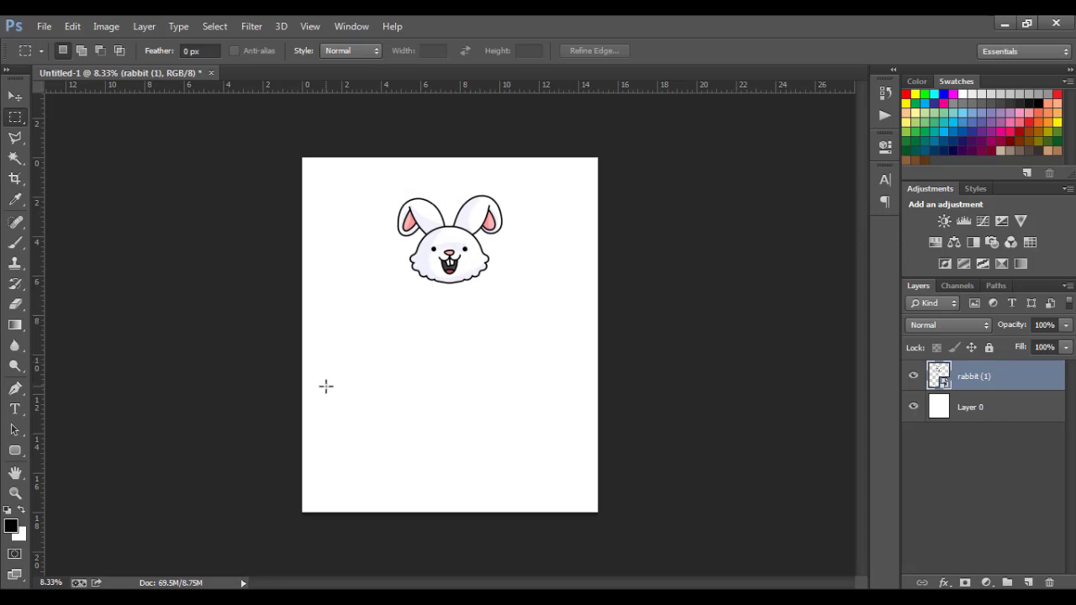
key("alt+Tab")
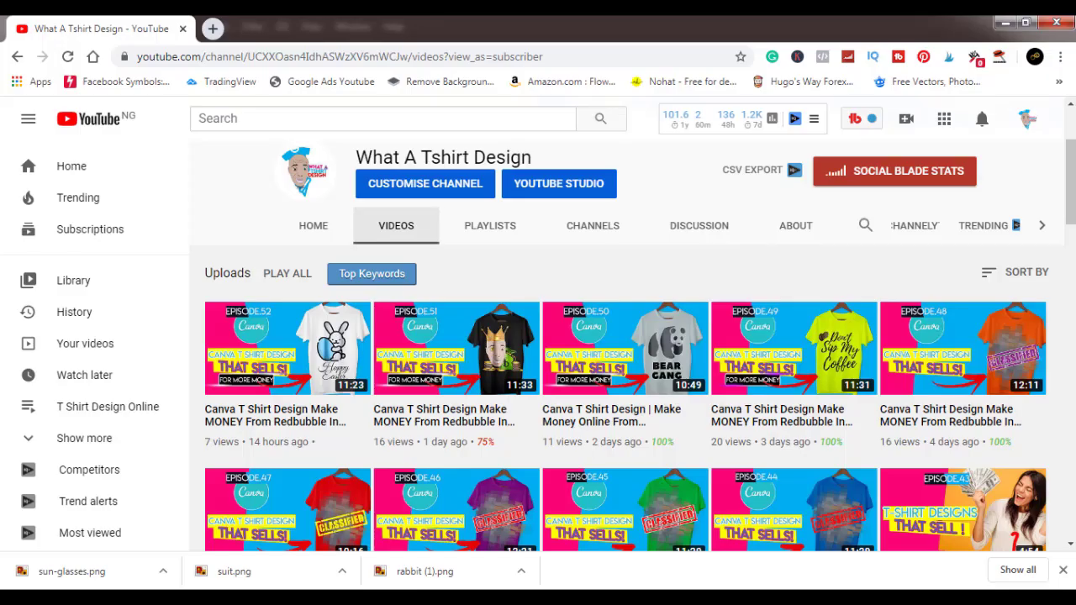
Locate suit.png in Downloads and drag it into Photoshop
left_click(343, 573)
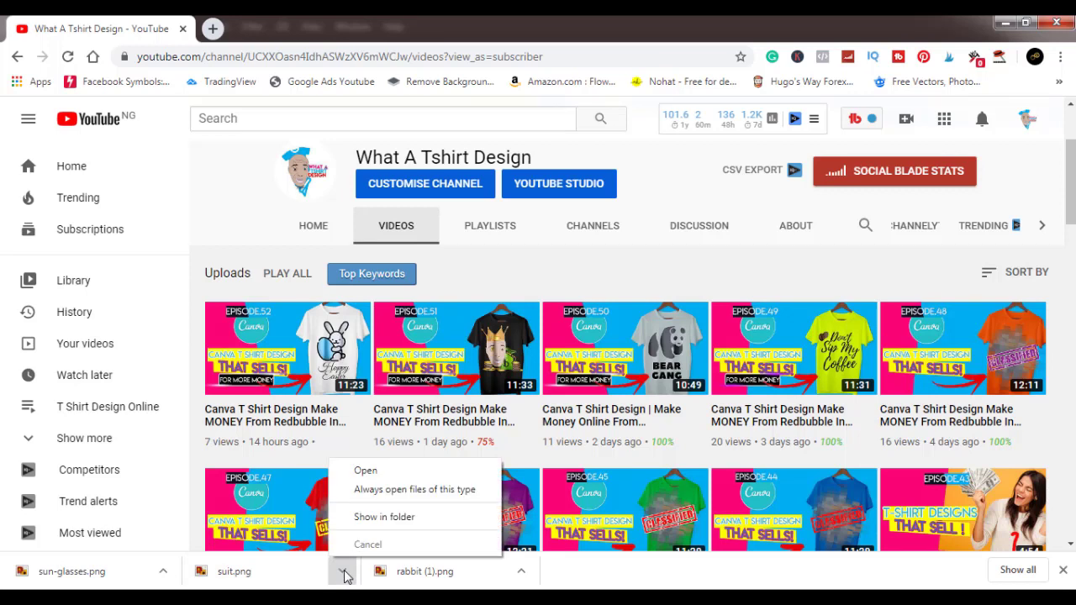
left_click(384, 517)
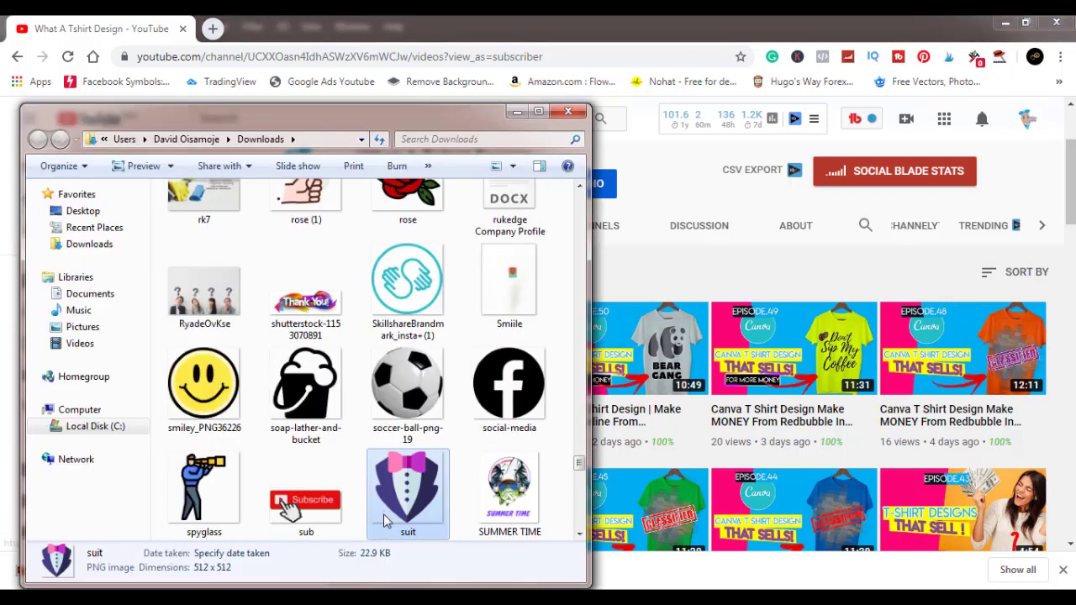
left_click_drag(412, 488, 462, 312)
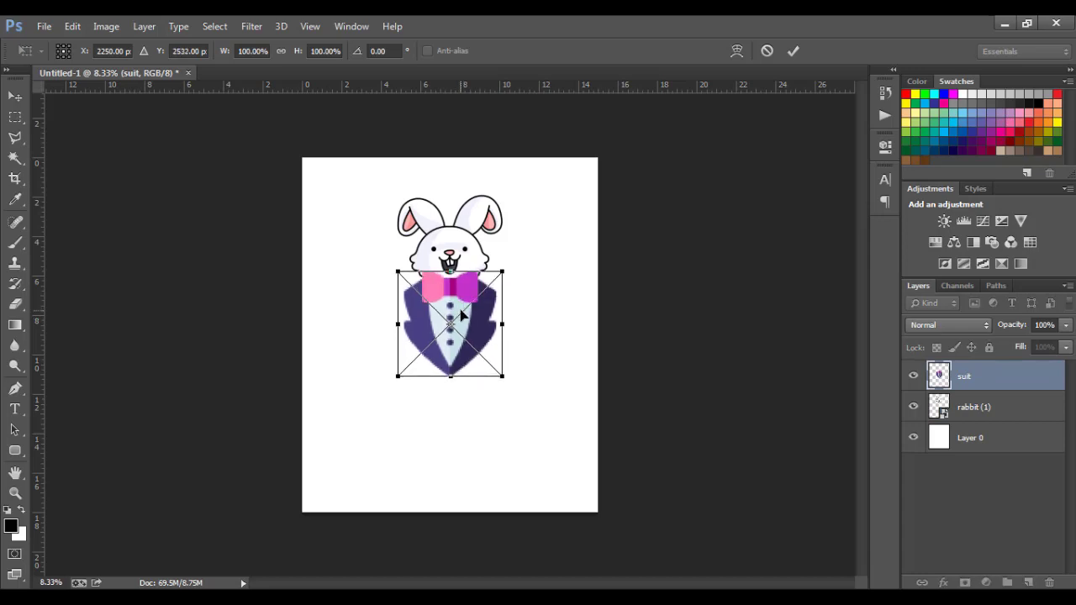
Commit the suit beneath the rabbit head, then drag sun-glasses.png from Downloads onto the canvas
key("m")
key("Return")
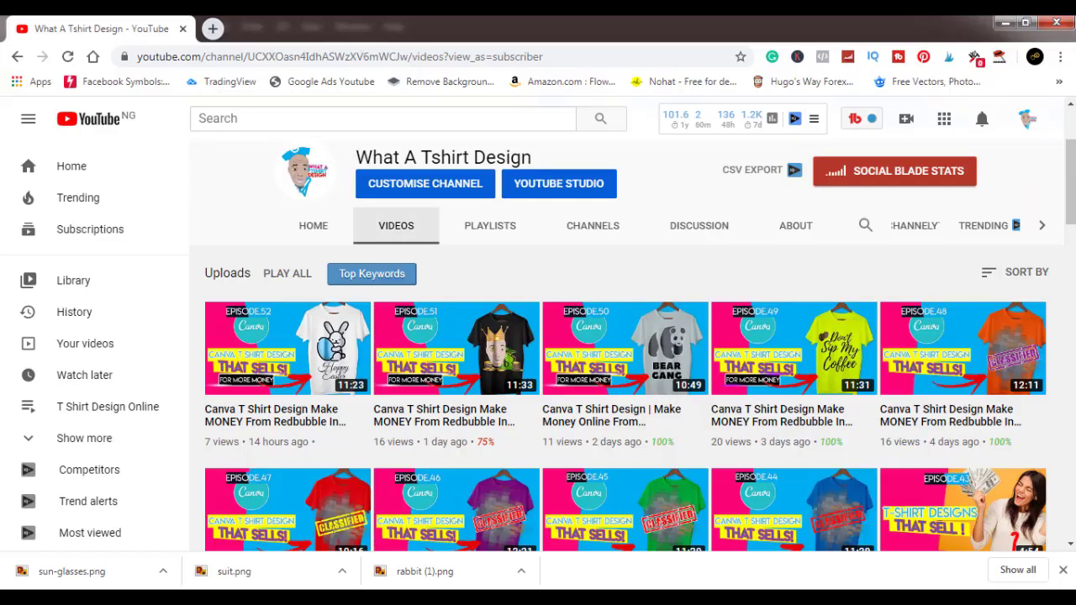
left_click(164, 575)
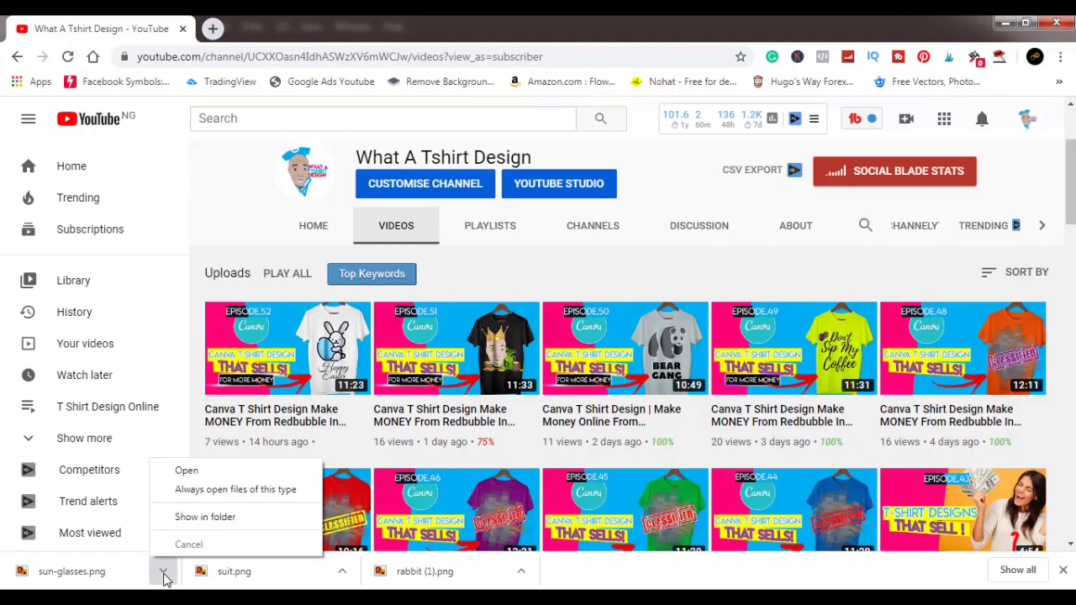
left_click(192, 520)
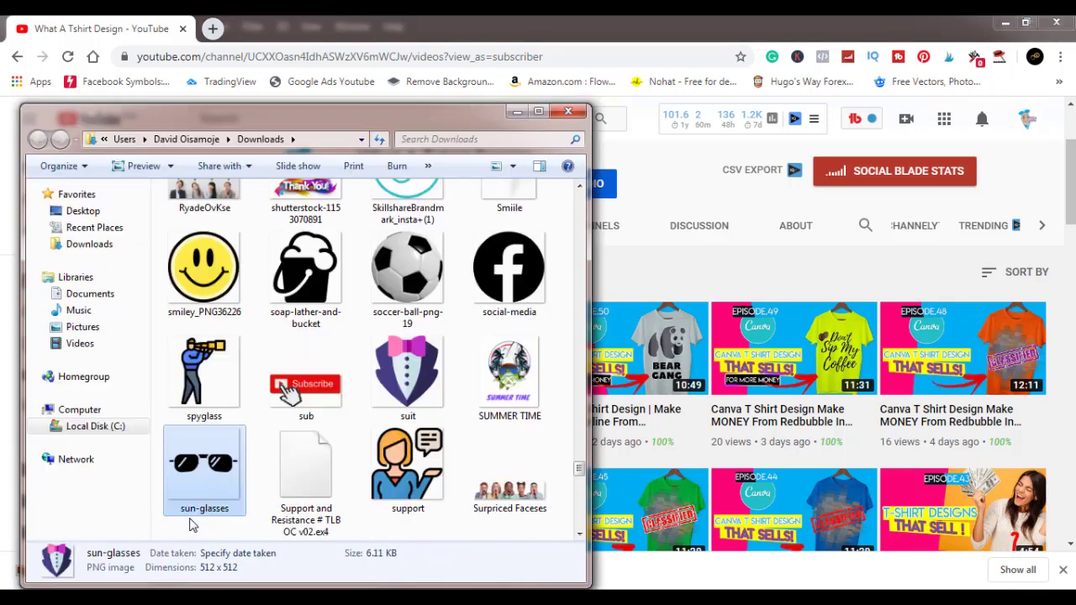
left_click_drag(191, 464, 421, 388)
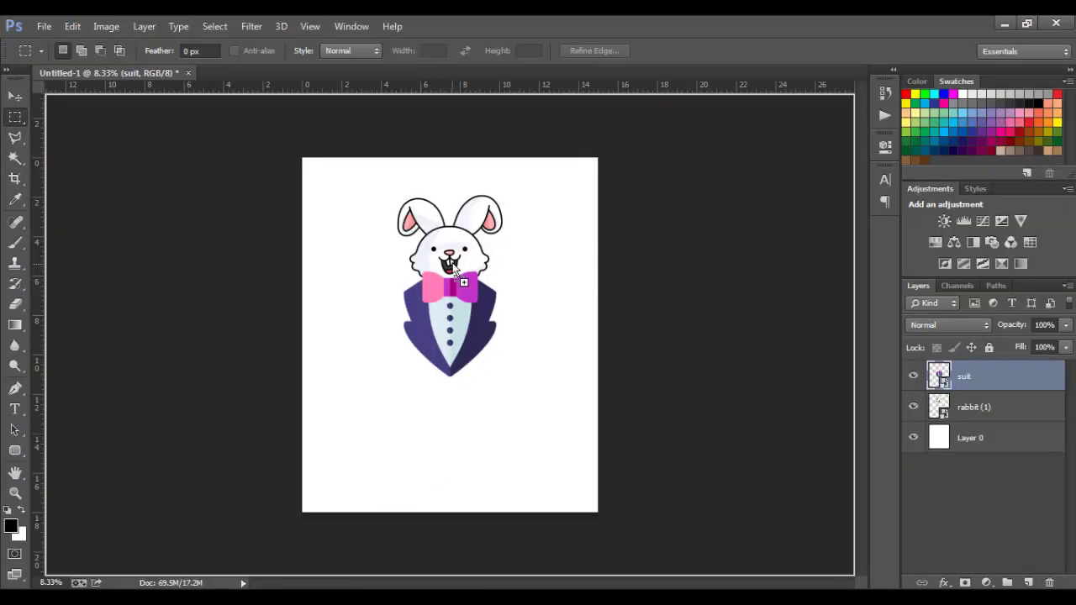
Place the sunglasses over the rabbit's eyes, then select the suit and rabbit layers too
left_click_drag(475, 335, 478, 255)
key("Return")
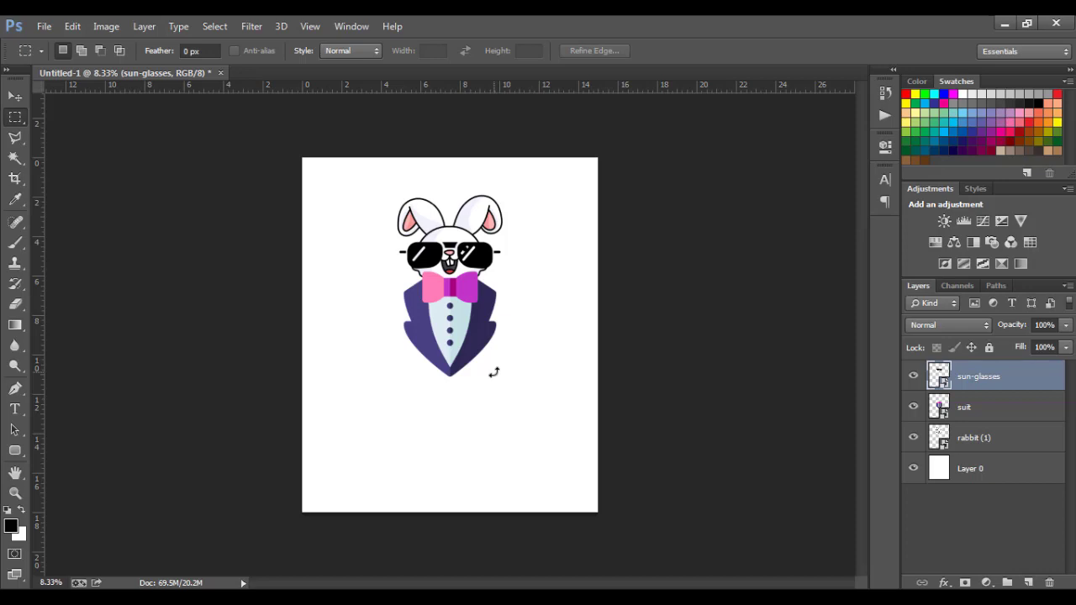
left_click(982, 405, "shift")
left_click(986, 437, "shift")
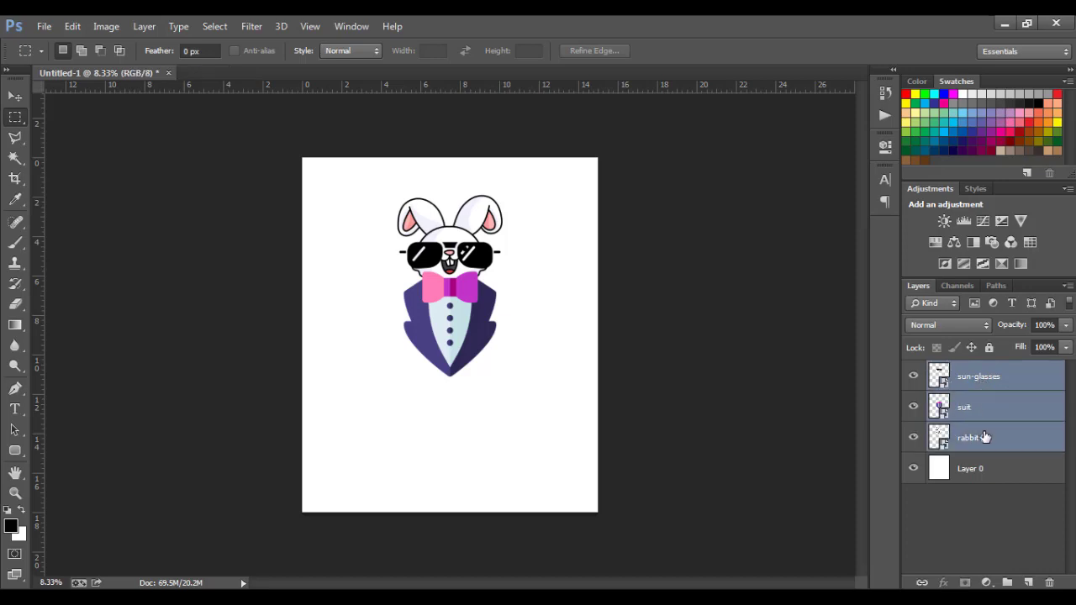
Group the sun-glasses, suit and rabbit (1) layers into Group 1
left_click(987, 384)
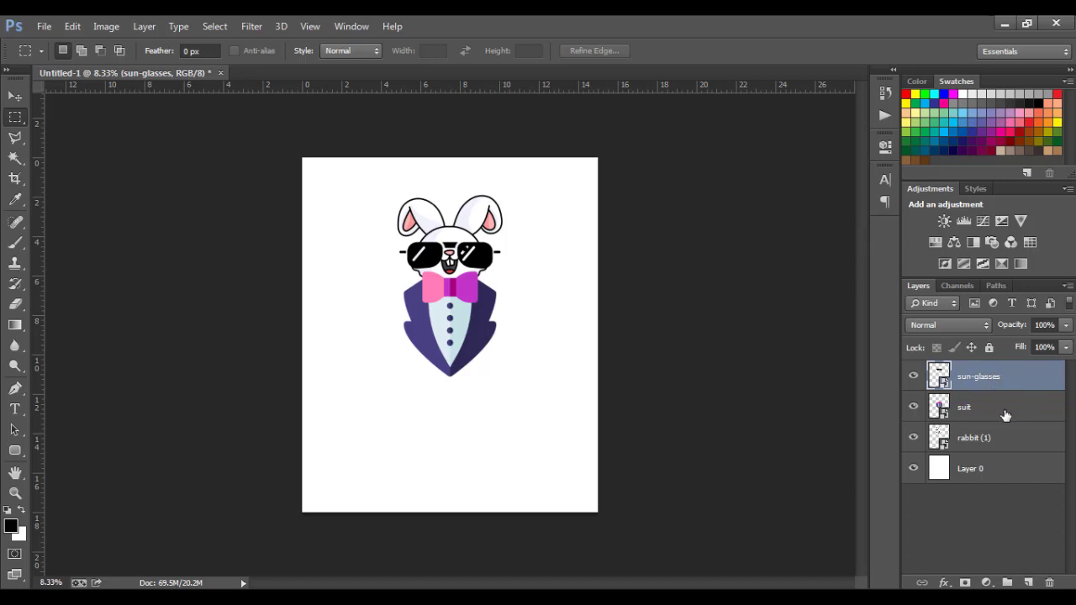
left_click(1006, 413, "shift")
left_click(1008, 439, "shift")
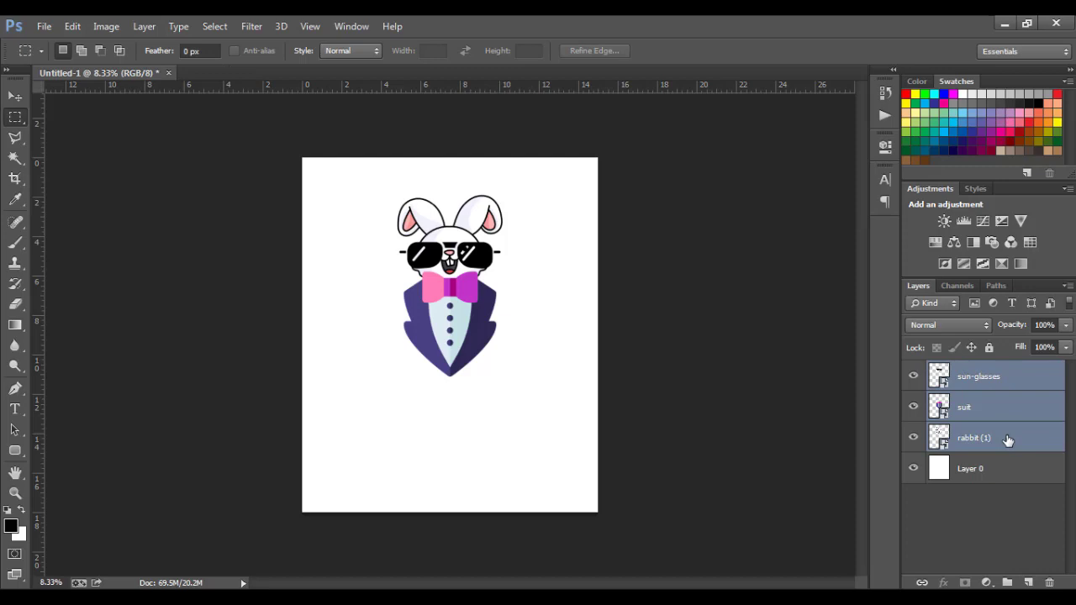
key("ctrl+g")
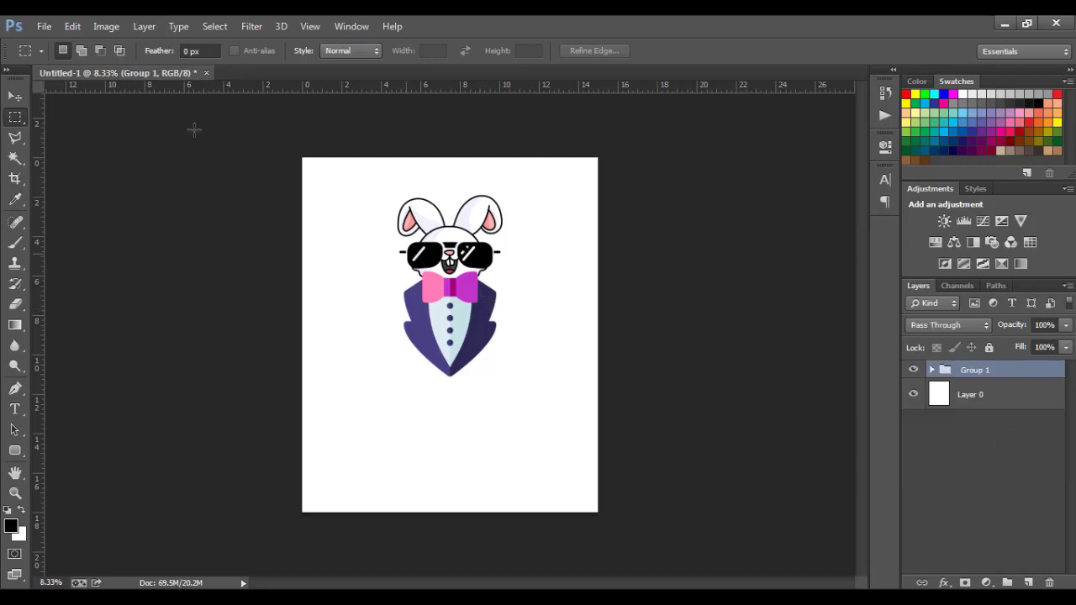
Reposition the grouped rabbit character on the canvas with the Move tool
left_click(15, 96)
left_click_drag(477, 280, 513, 289)
left_click_drag(501, 326, 468, 303)
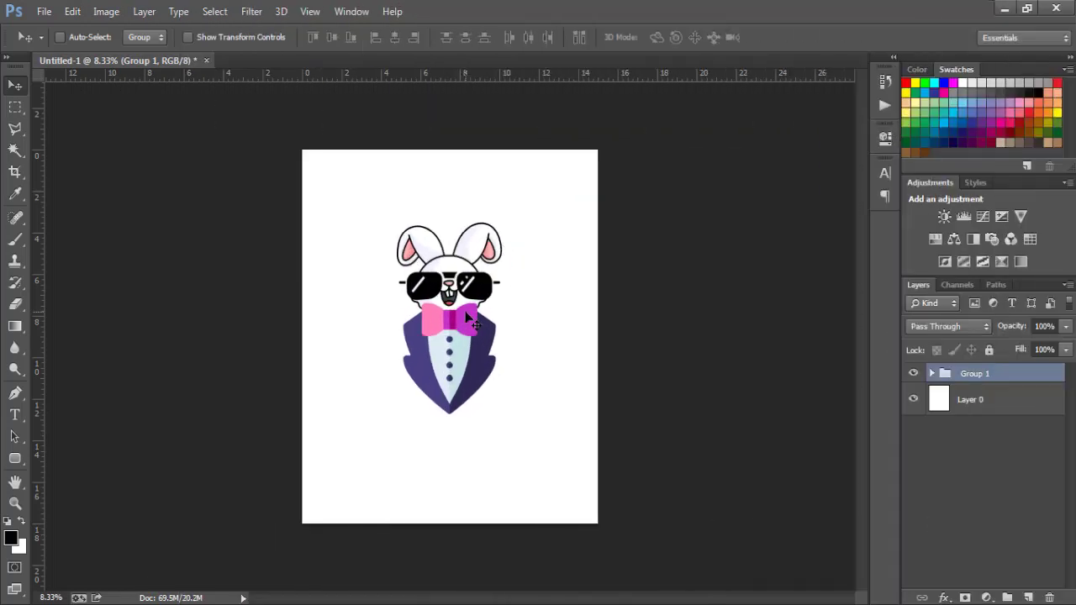
Scale Group 1 up to about 141% with Free Transform and commit it
key("ctrl+t")
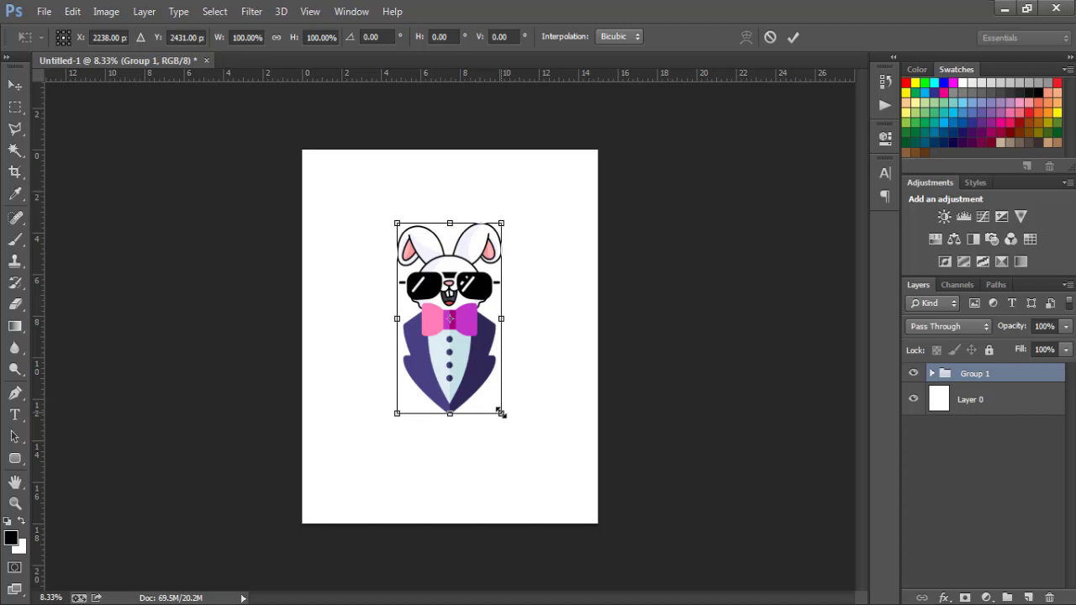
left_click_drag(501, 413, 540, 440)
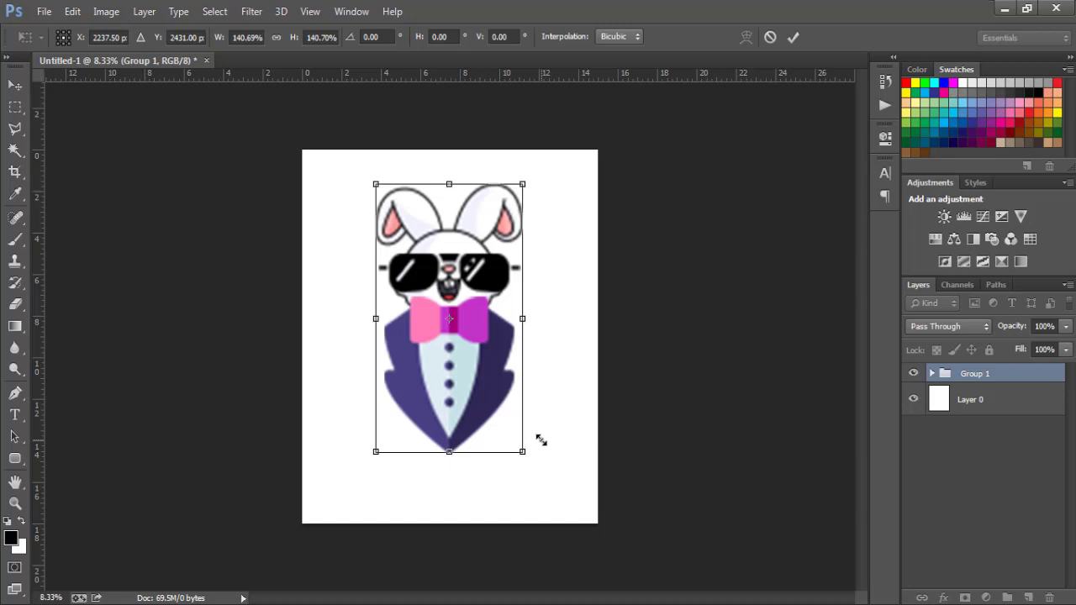
key("Return")
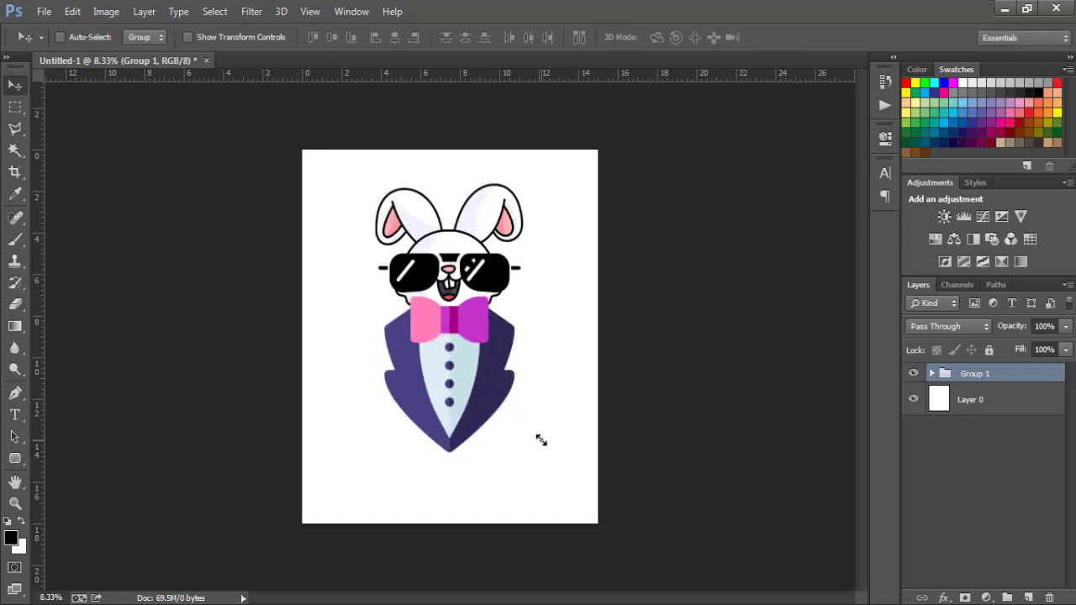
Lower the rabbit, align it to the page's horizontal centre, and hide the white Layer 0
left_click_drag(471, 344, 472, 348)
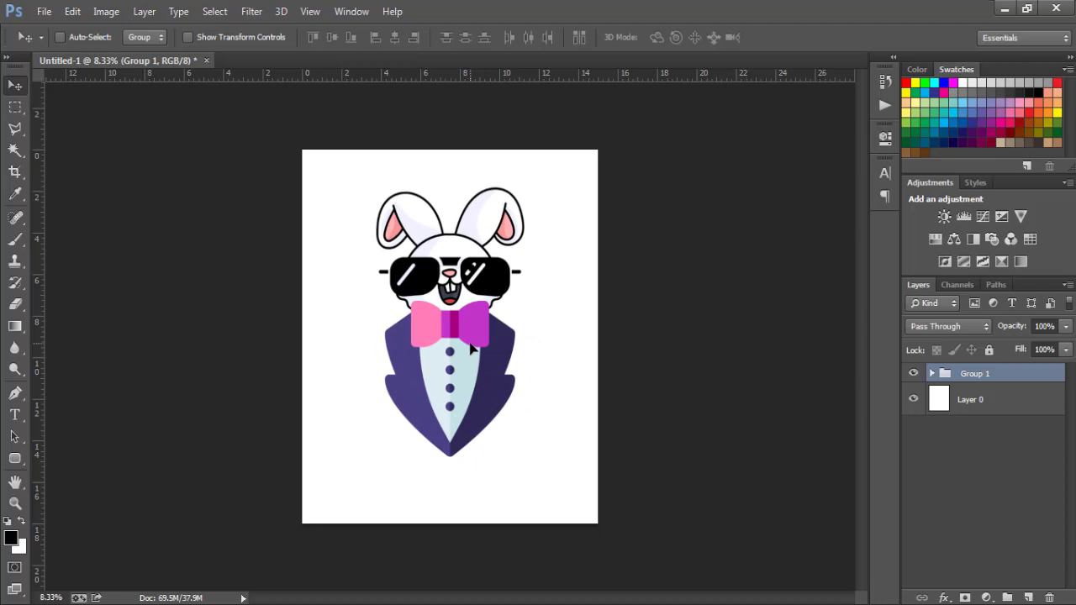
left_click_drag(472, 348, 472, 356)
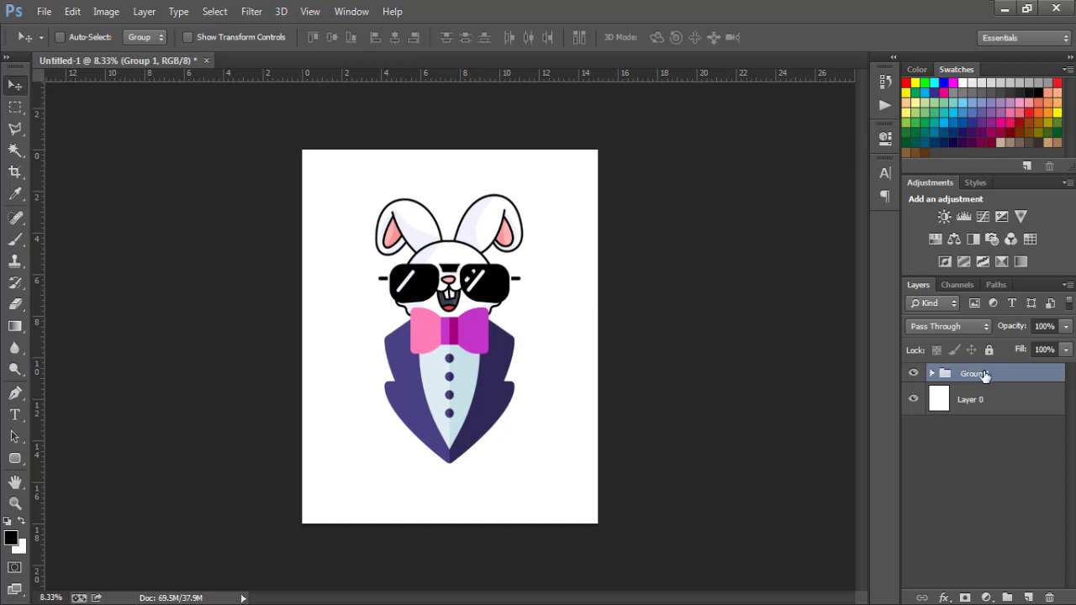
left_click(1018, 412, "shift")
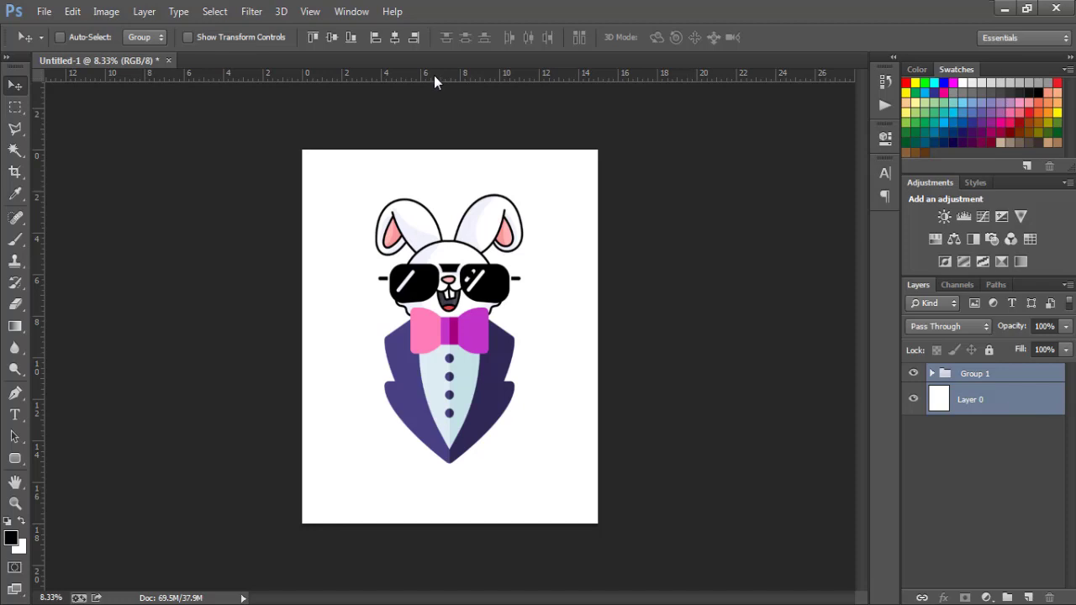
left_click(395, 37)
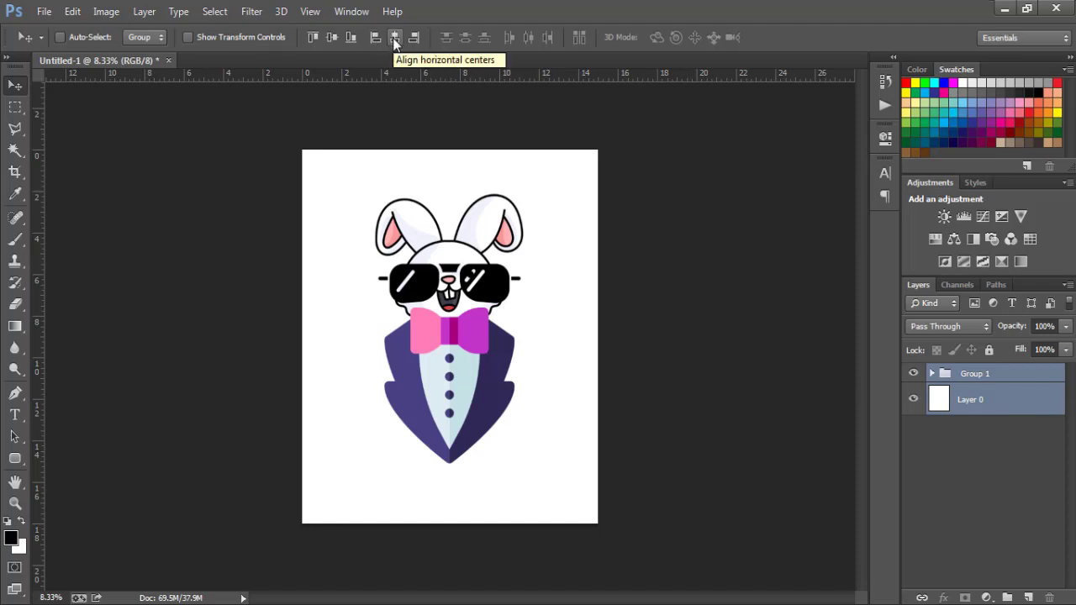
left_click(395, 38)
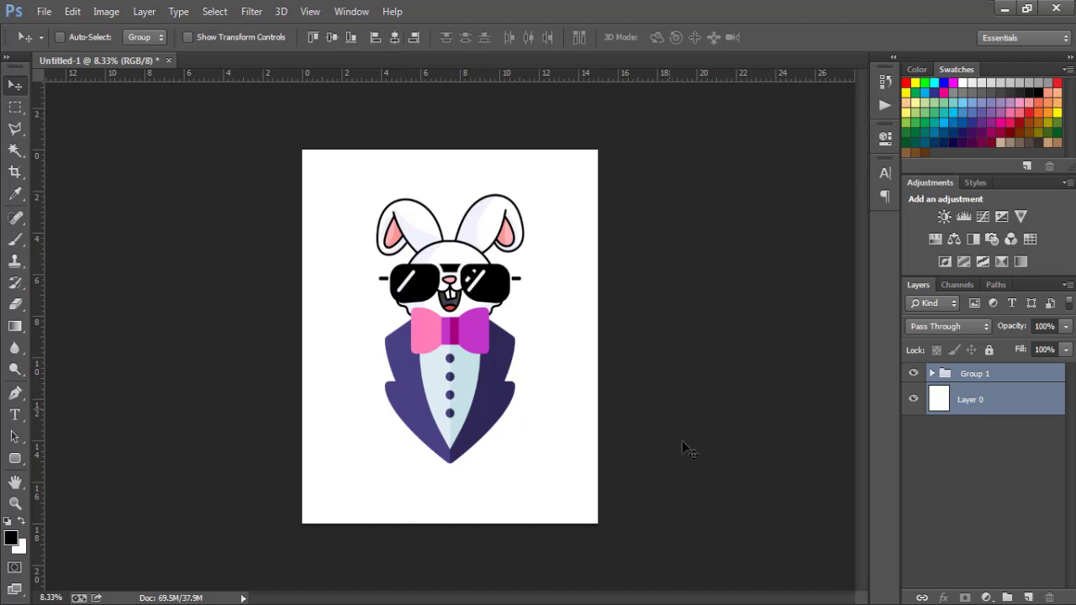
left_click(991, 376)
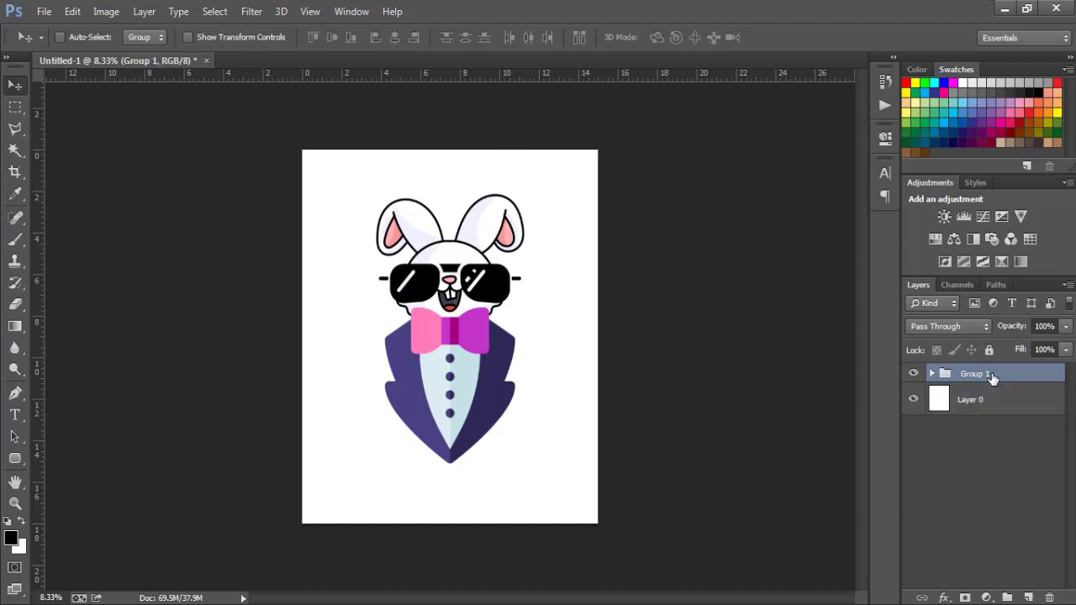
left_click(914, 402)
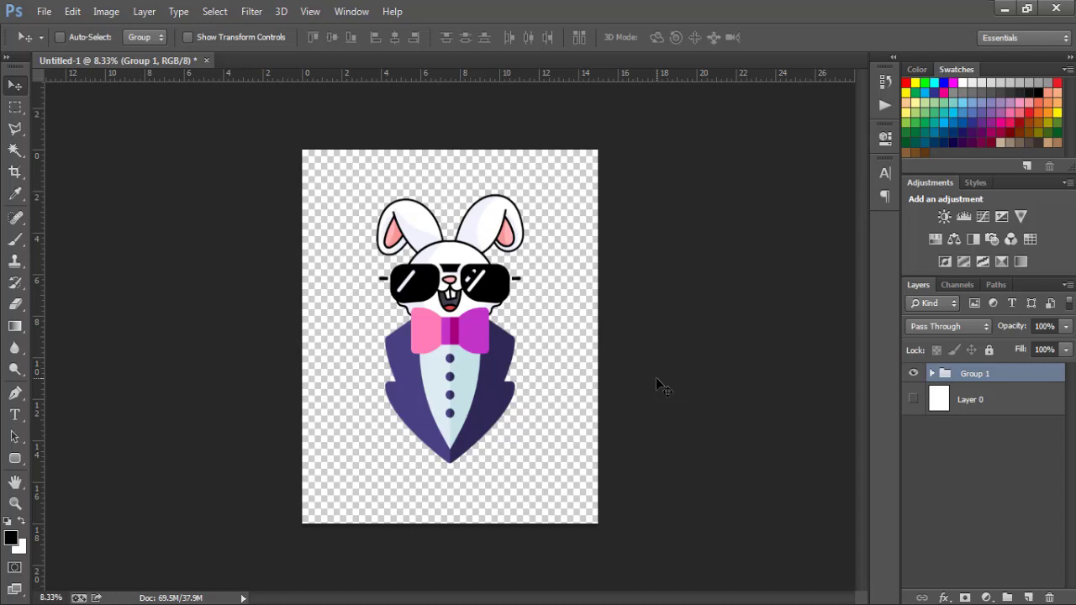
Save the design as 'rabbit 2' in PNG format, accepting the default PNG options
left_click(44, 12)
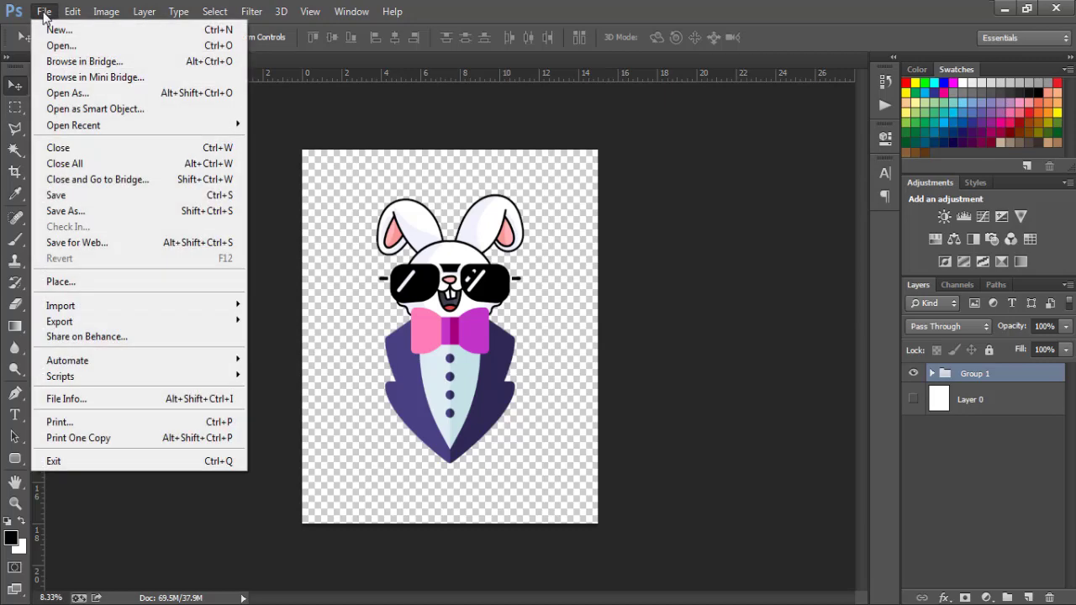
left_click(69, 211)
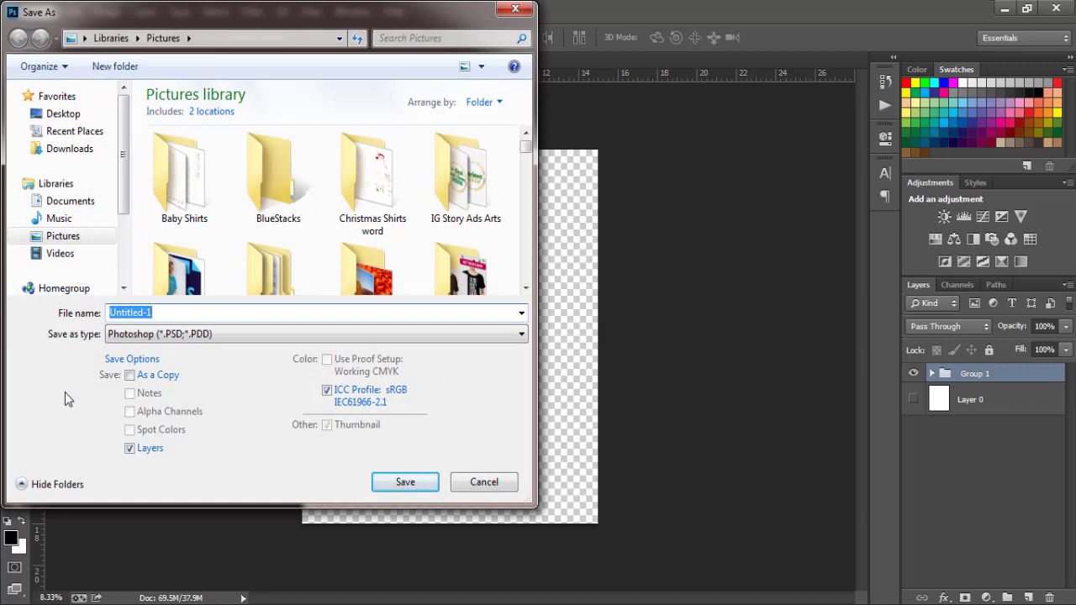
type("re")
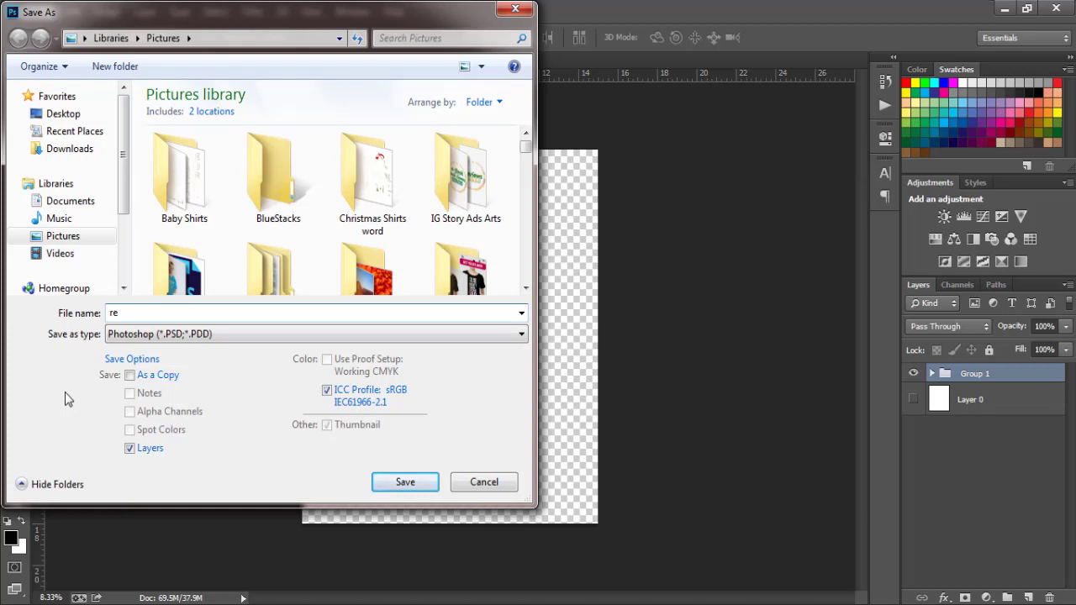
key("BackSpace")
type("abbit 2")
left_click(125, 337)
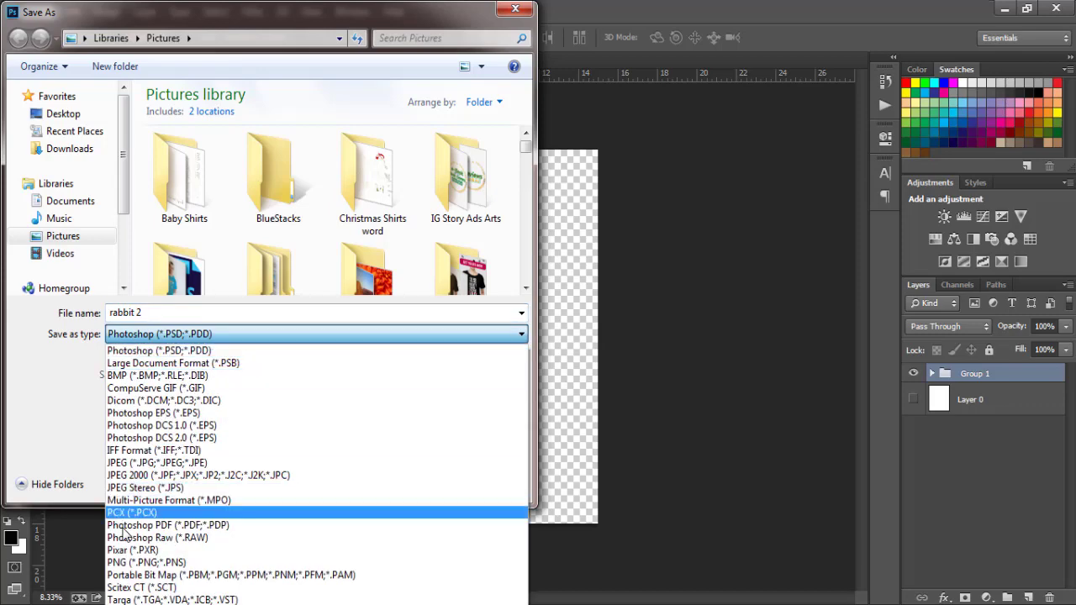
left_click(127, 565)
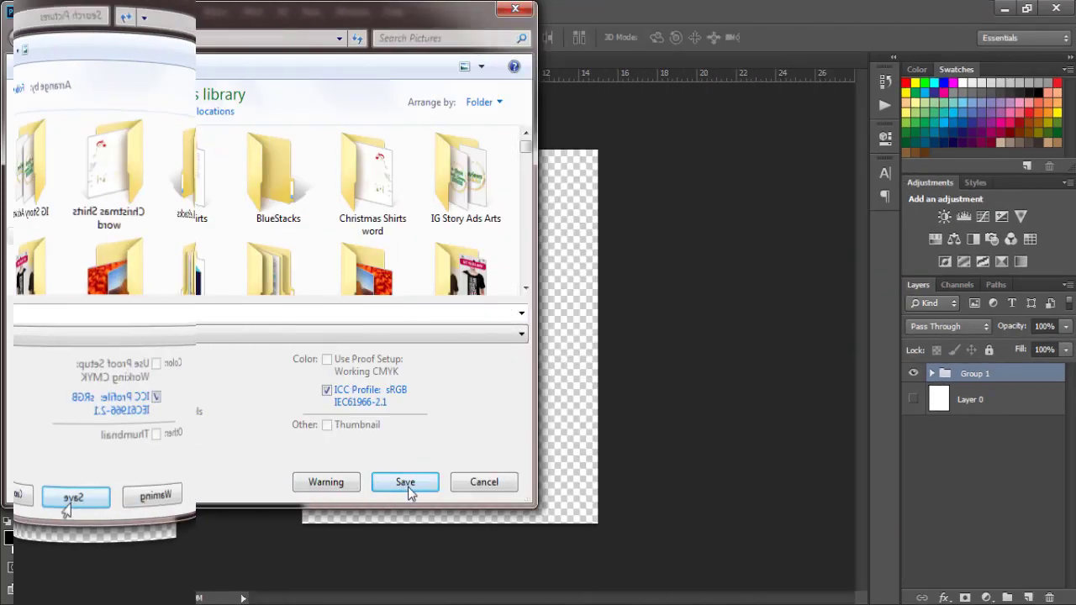
left_click(406, 484)
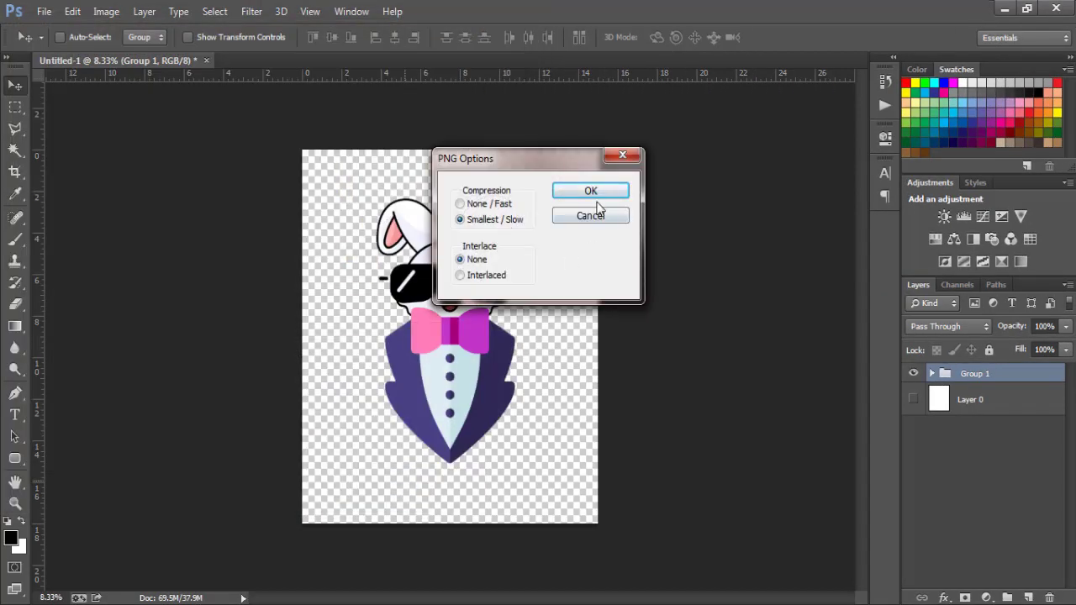
left_click(591, 193)
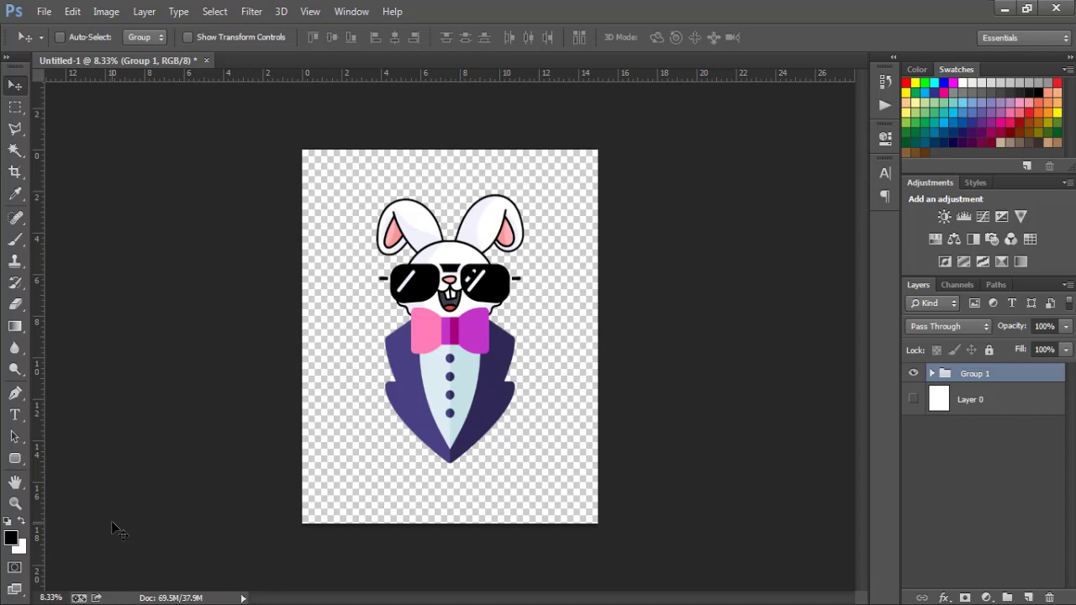
mouse_move(189, 604)
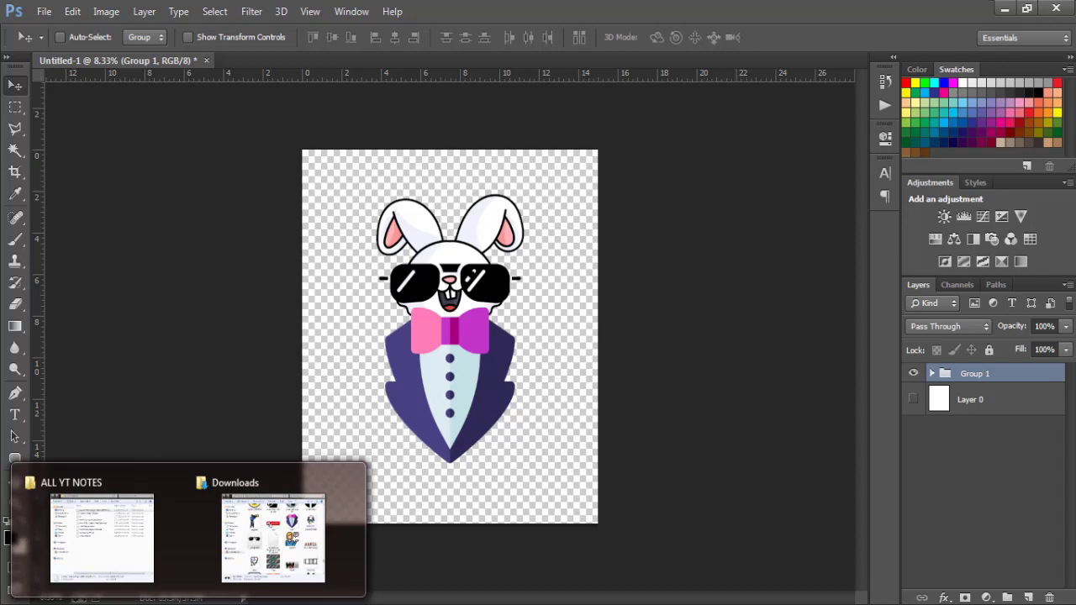
left_click(287, 538)
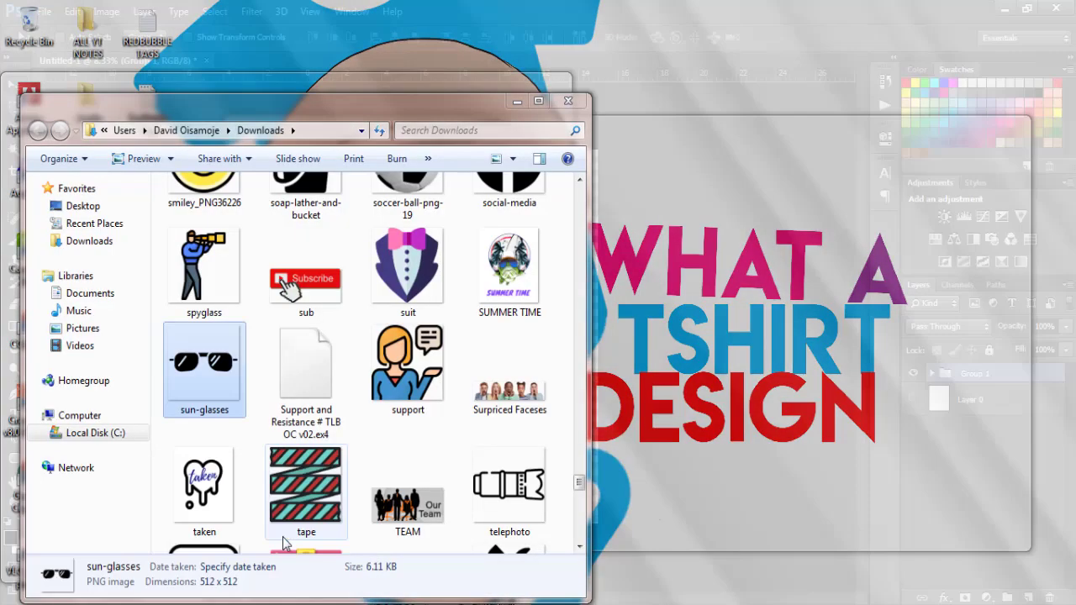
left_click(109, 334)
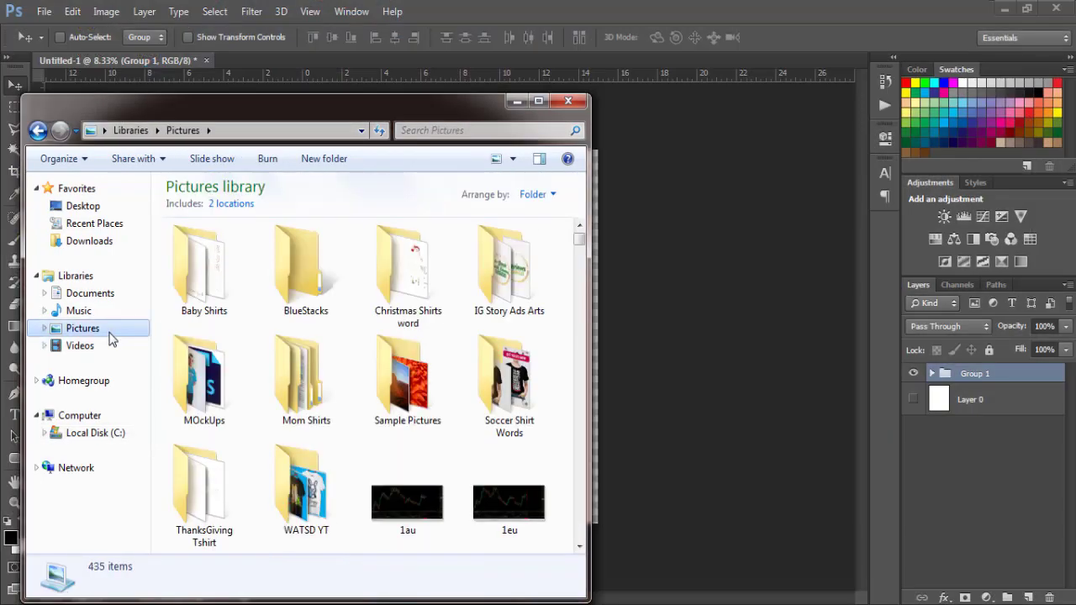
left_click(292, 367)
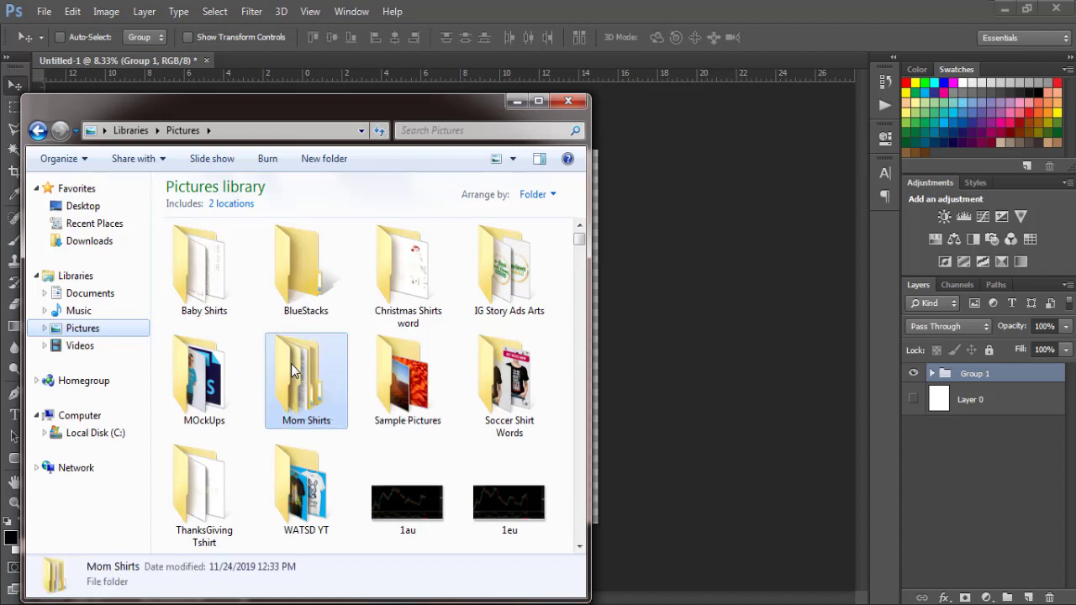
key("r")
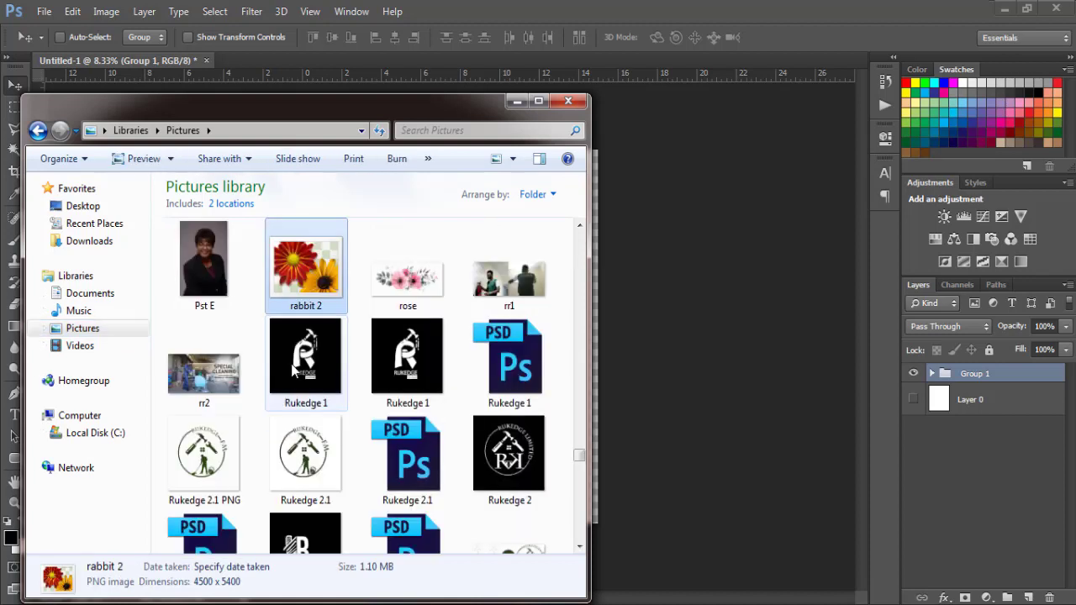
key("r")
key("r")
key("r")
key("r")
key("r")
key("r")
key("r")
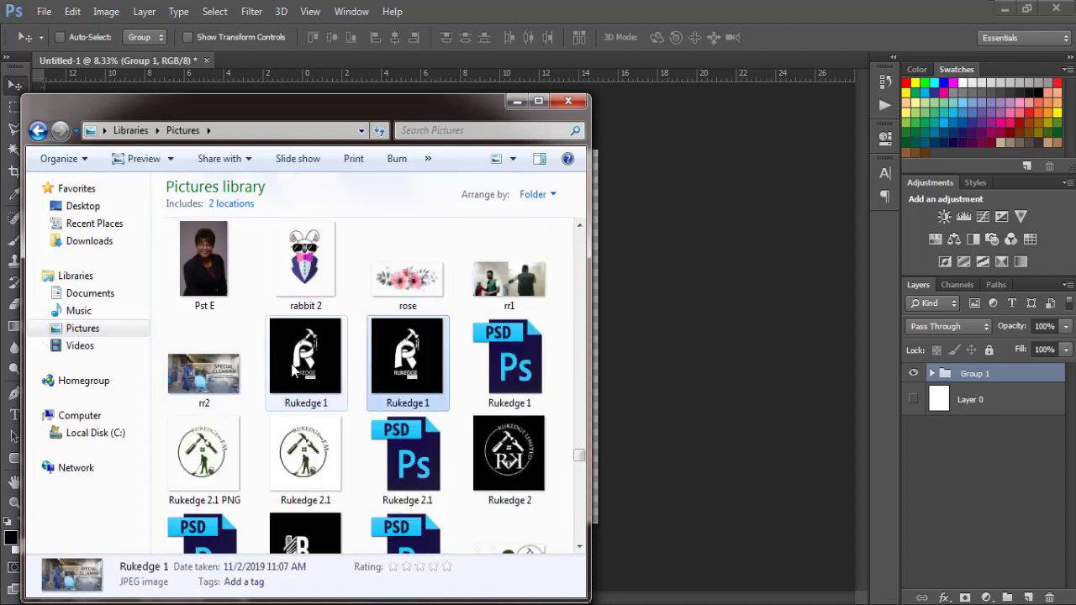
double_click(319, 286)
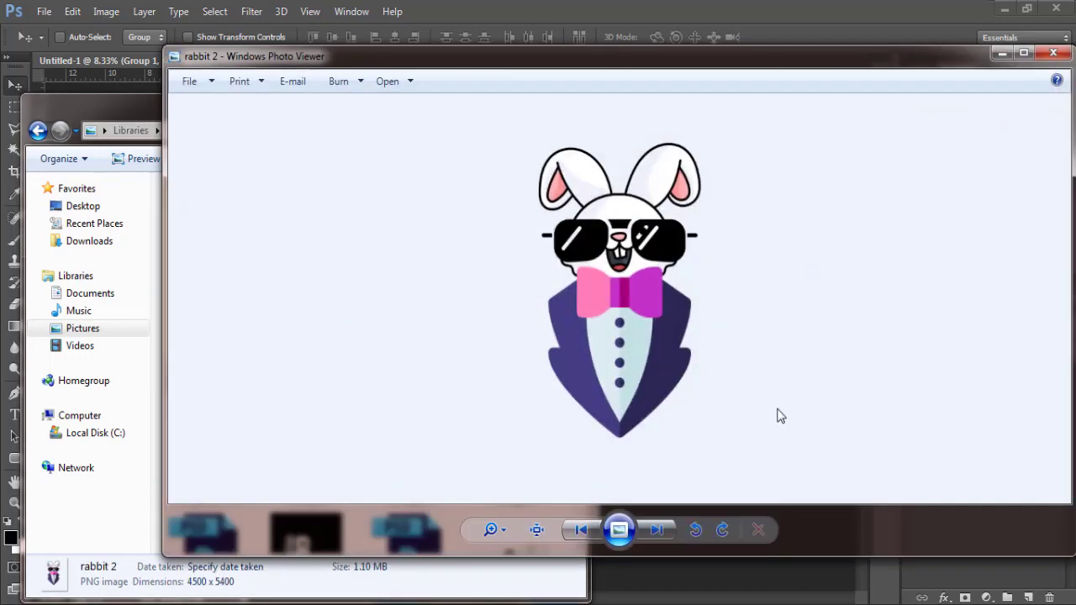
left_click(1056, 53)
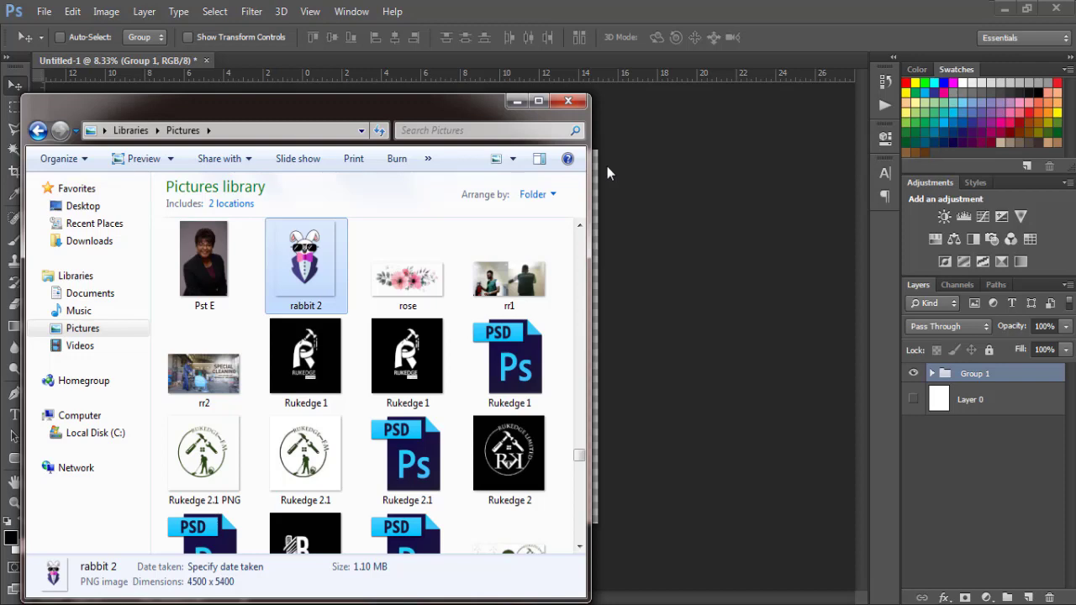
left_click(573, 102)
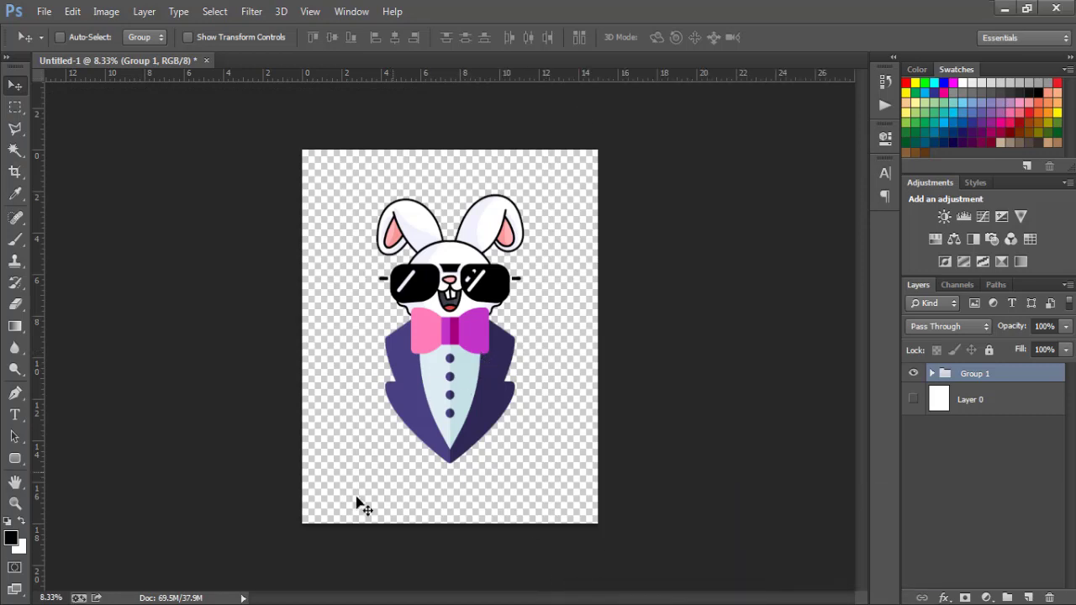
Open 'New tshirt mockup on hunger' from the MOckUps folder in the Pictures library
left_click(151, 599)
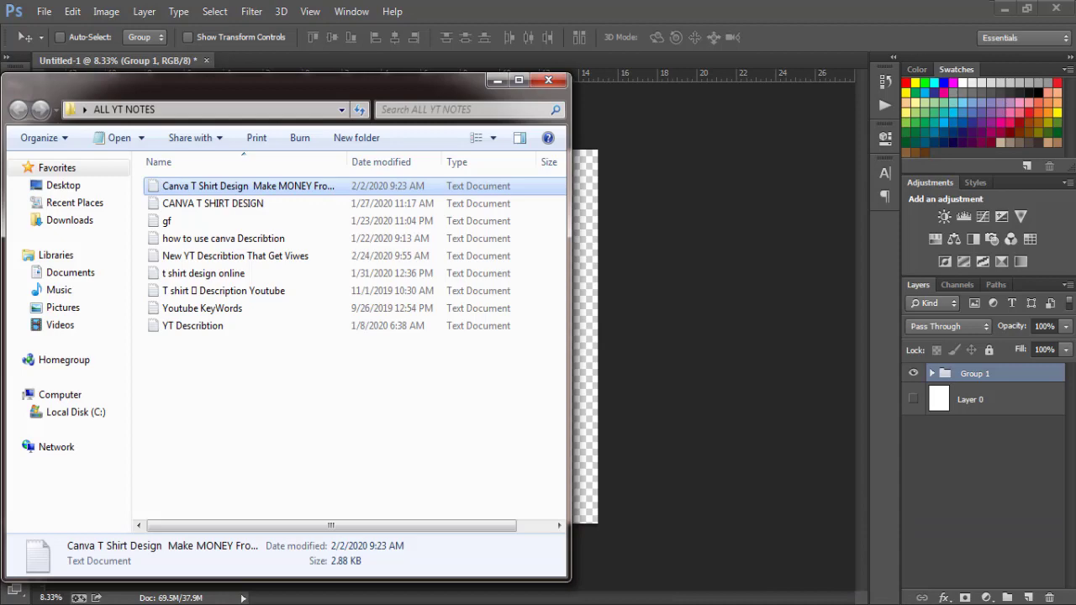
left_click(70, 308)
double_click(186, 393)
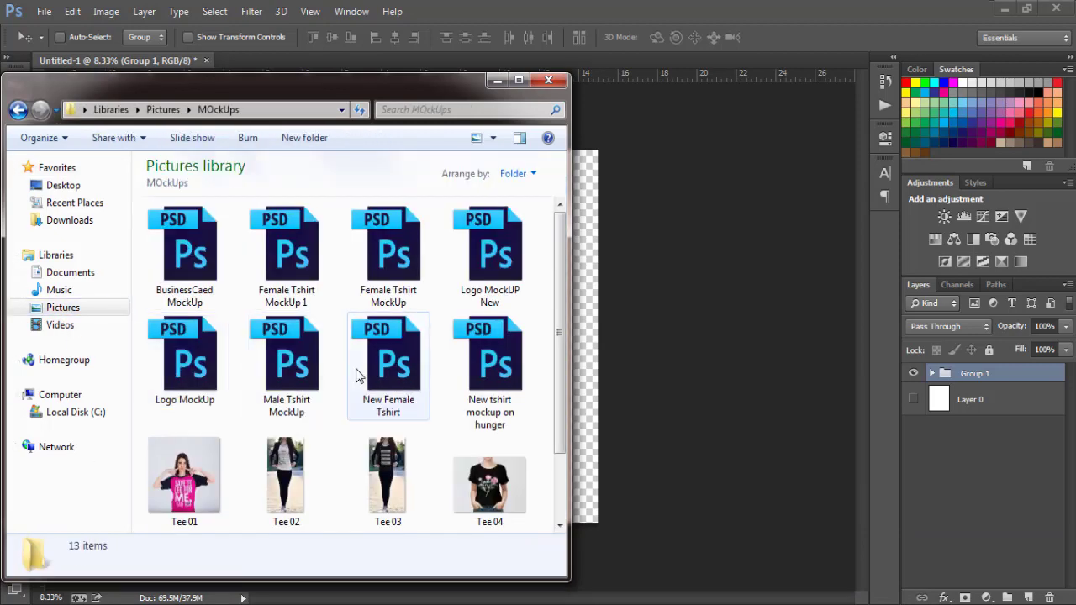
left_click(496, 372)
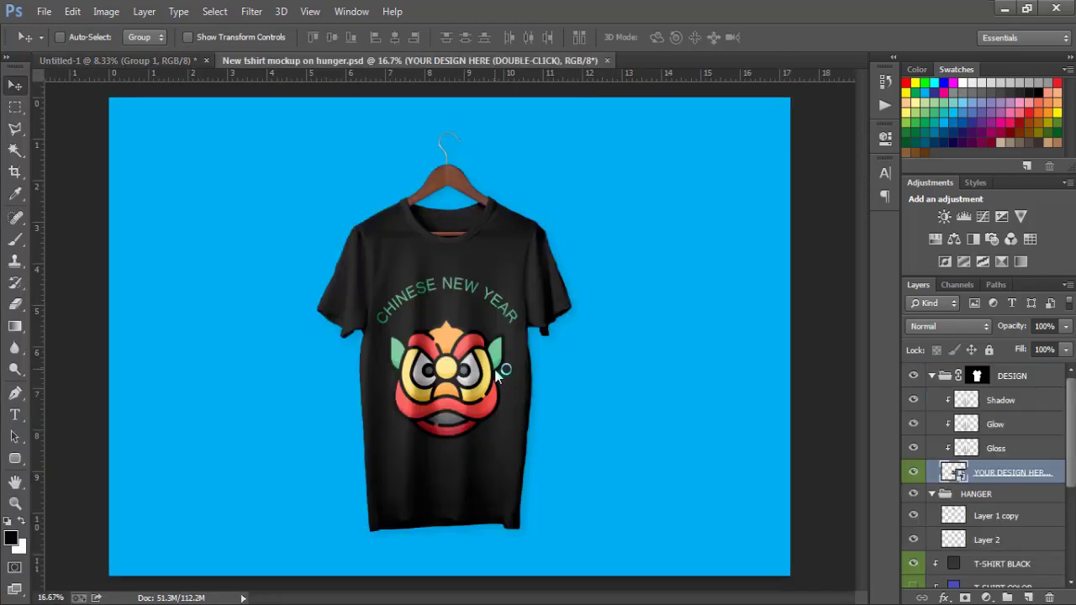
Open the YOUR DESIGN HERE smart object, delete the Chi layer, and drag rabbit 2 onto its canvas
double_click(950, 473)
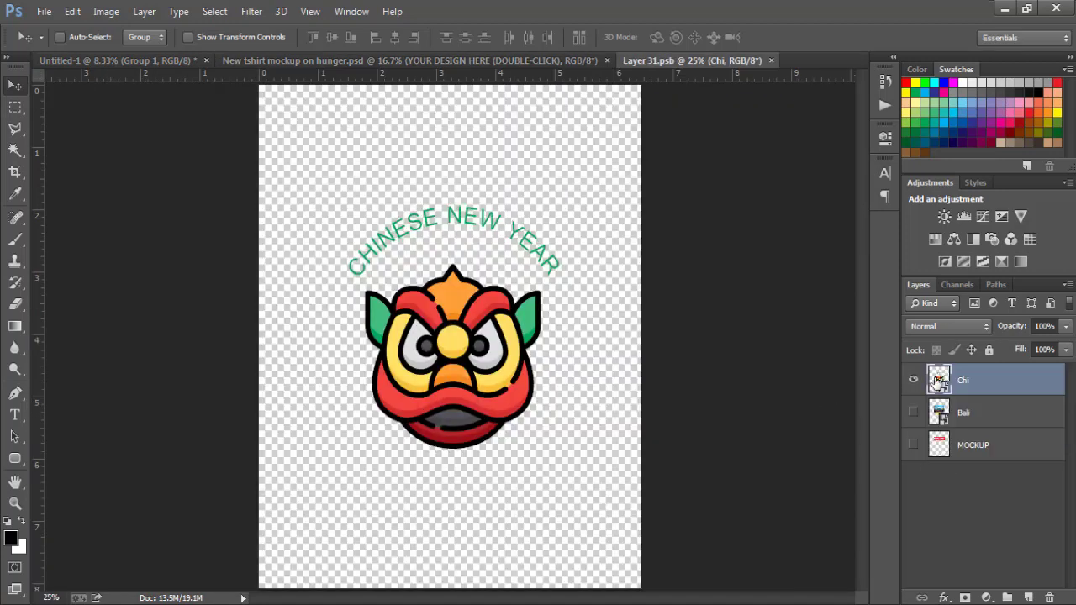
key("Delete")
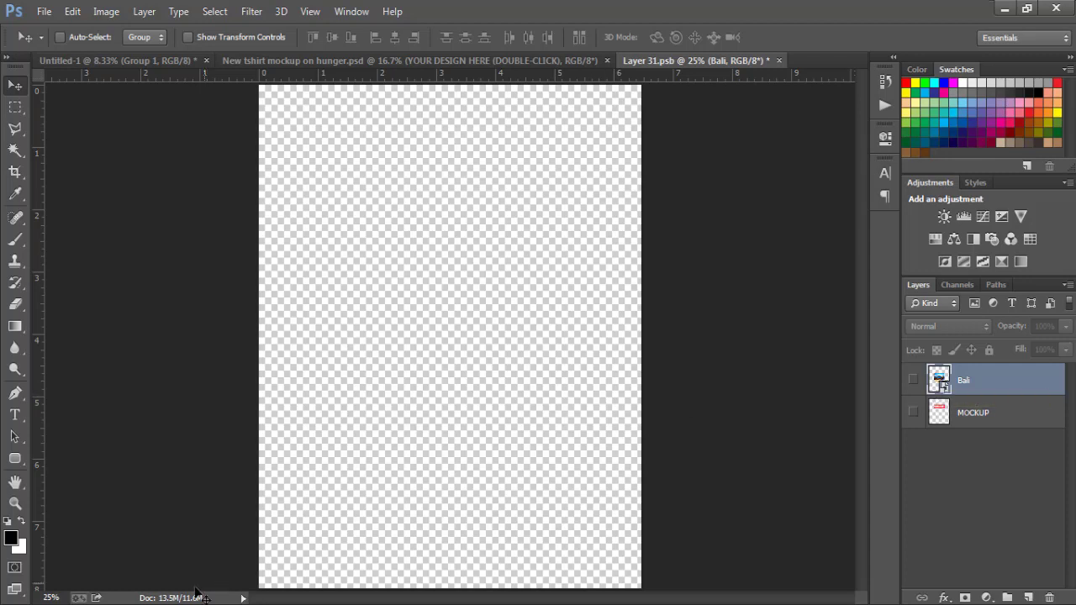
key("alt+Tab")
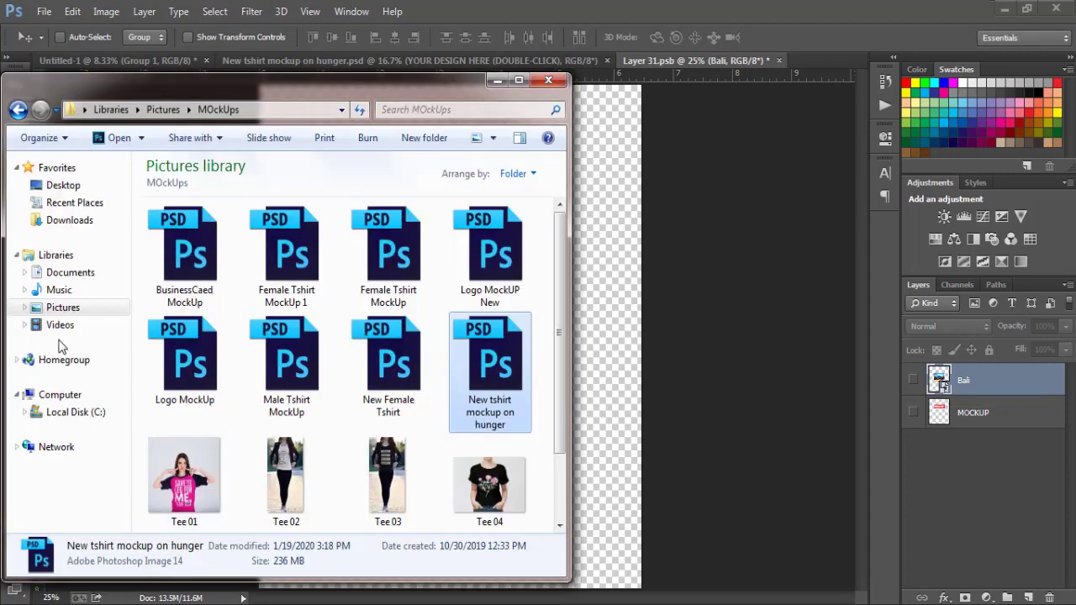
left_click(63, 308)
left_click(269, 340)
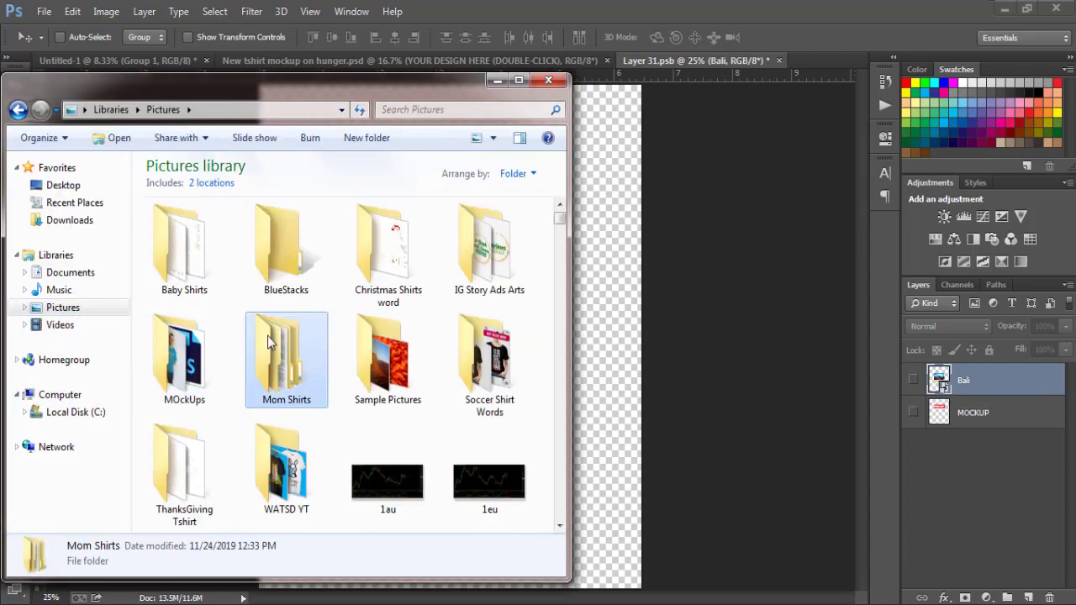
scroll(269, 340, "down", 5)
left_click(286, 239)
left_click_drag(286, 240, 592, 333)
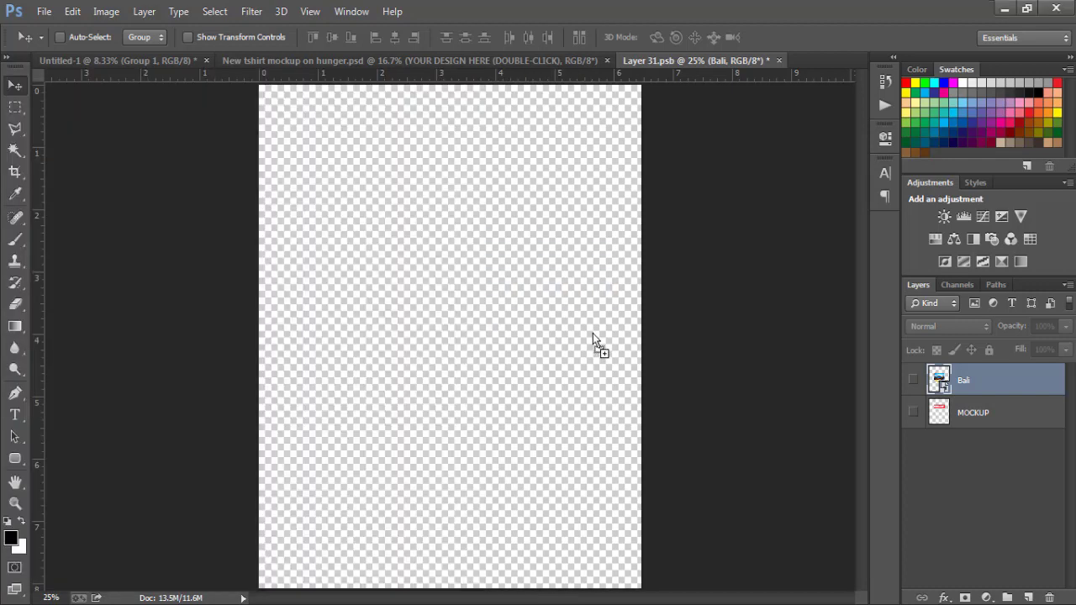
left_click_drag(592, 333, 593, 333)
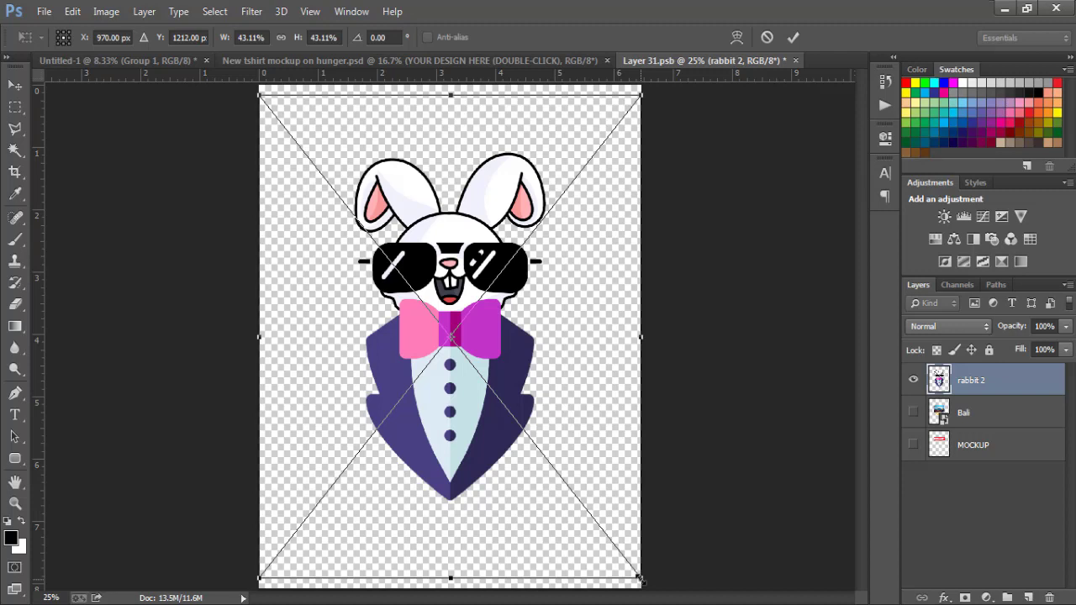
Scale the rabbit down to about 27% and save the smart object's contents
left_click_drag(639, 579, 560, 501)
key("Return")
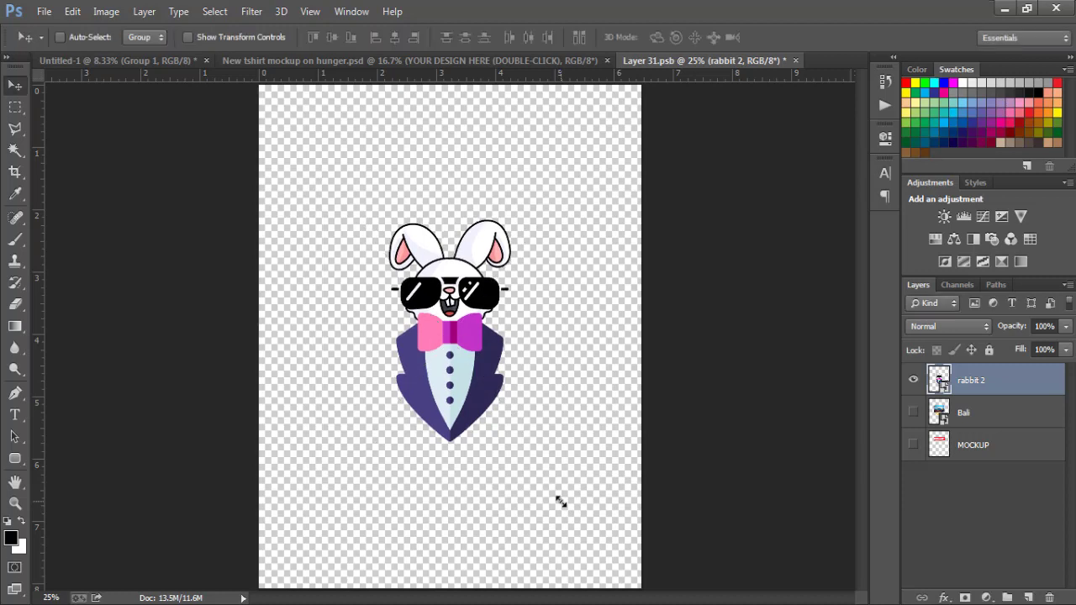
left_click(43, 11)
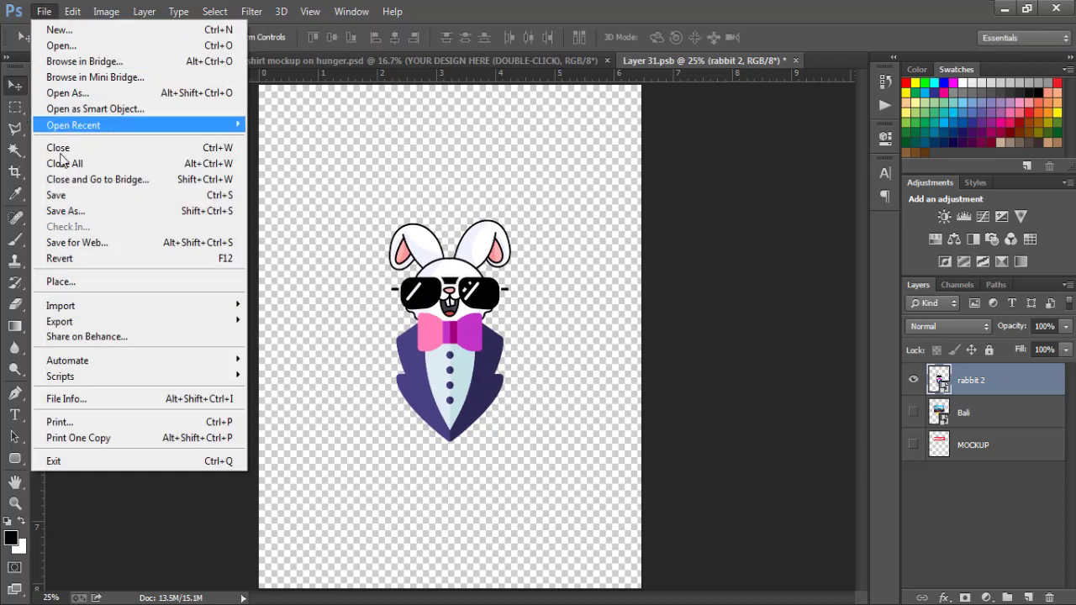
left_click(69, 196)
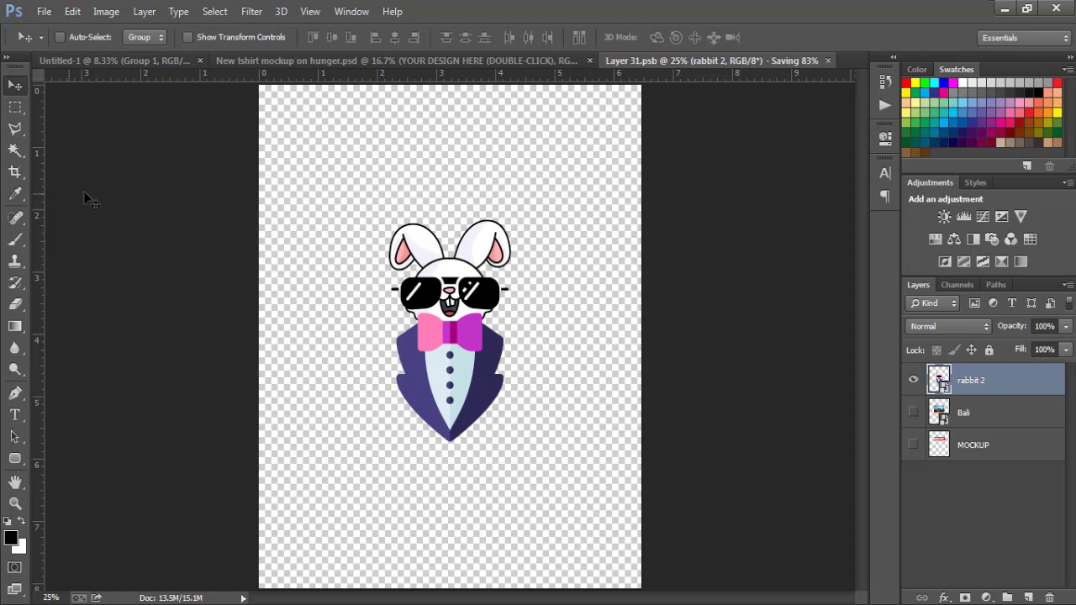
left_click(458, 61)
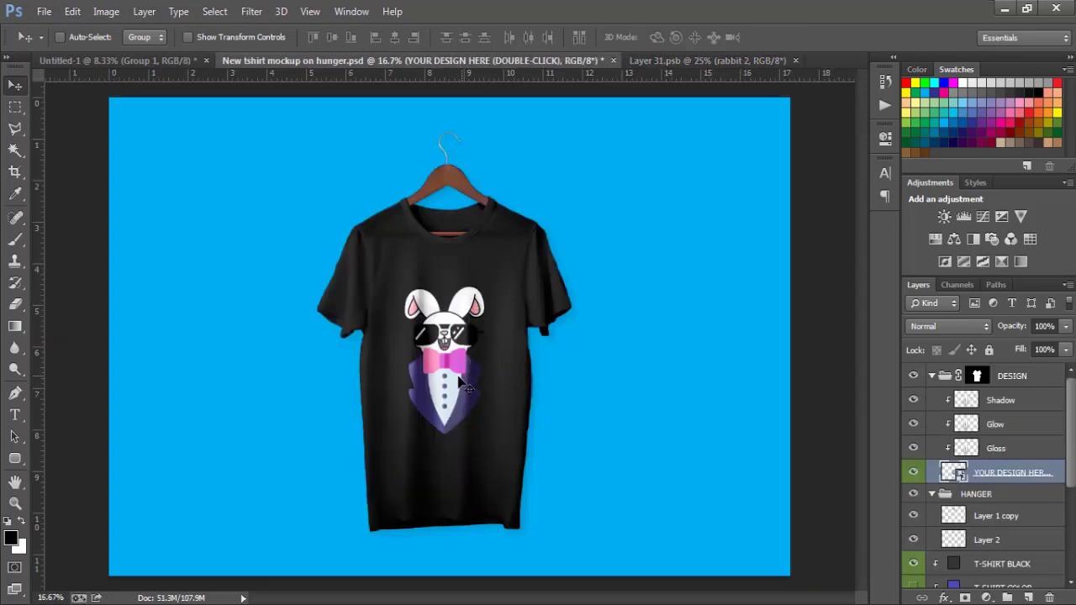
Move the rabbit design slightly up and change the T-SHIRT BLACK fill to red d82a2a
left_click_drag(452, 382, 451, 367)
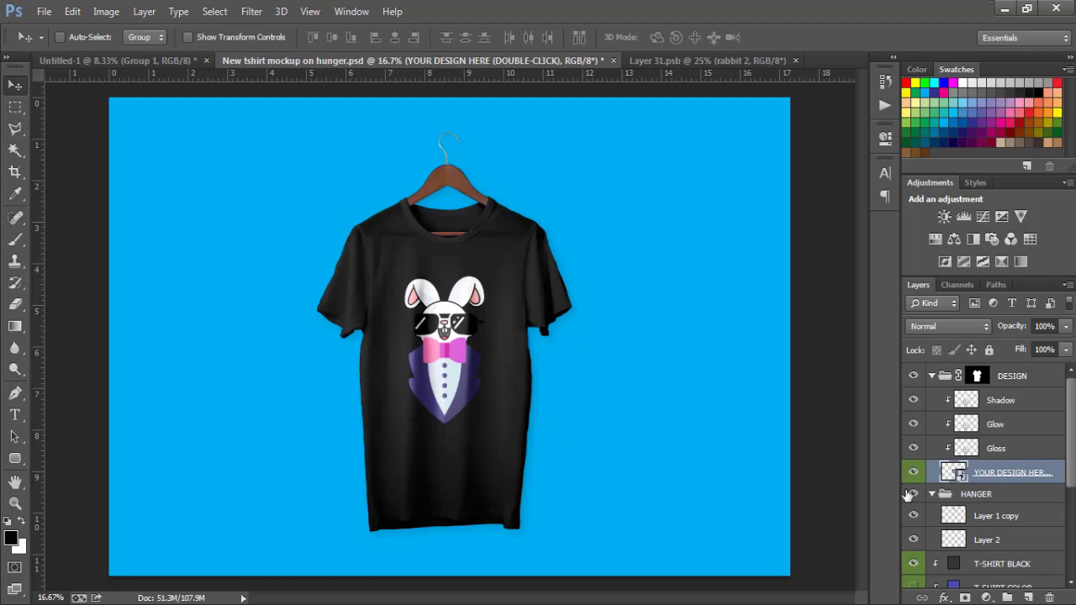
double_click(954, 564)
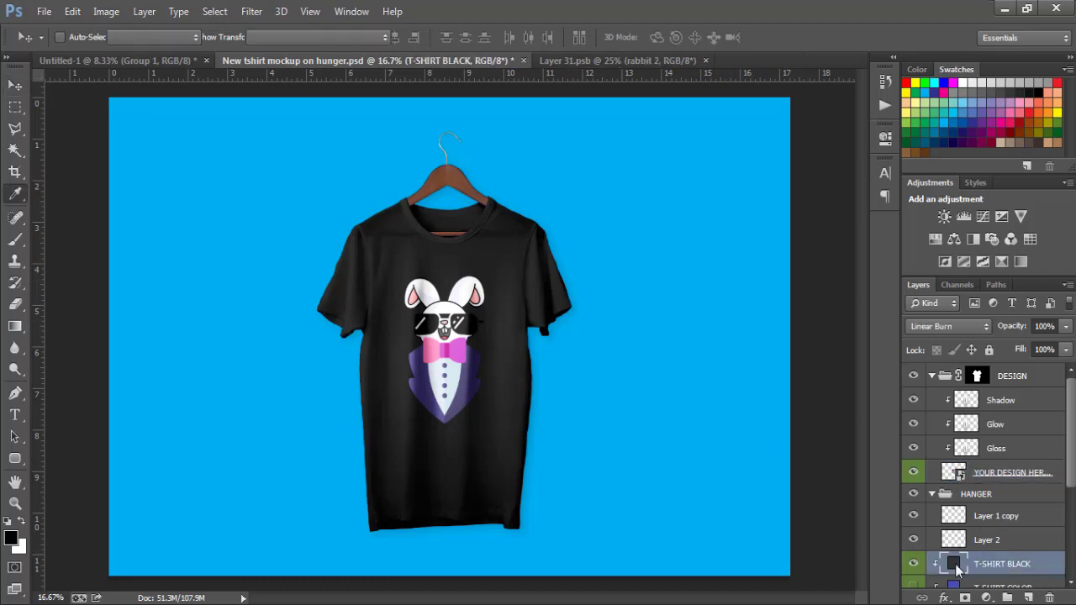
left_click(834, 347)
left_click(857, 301)
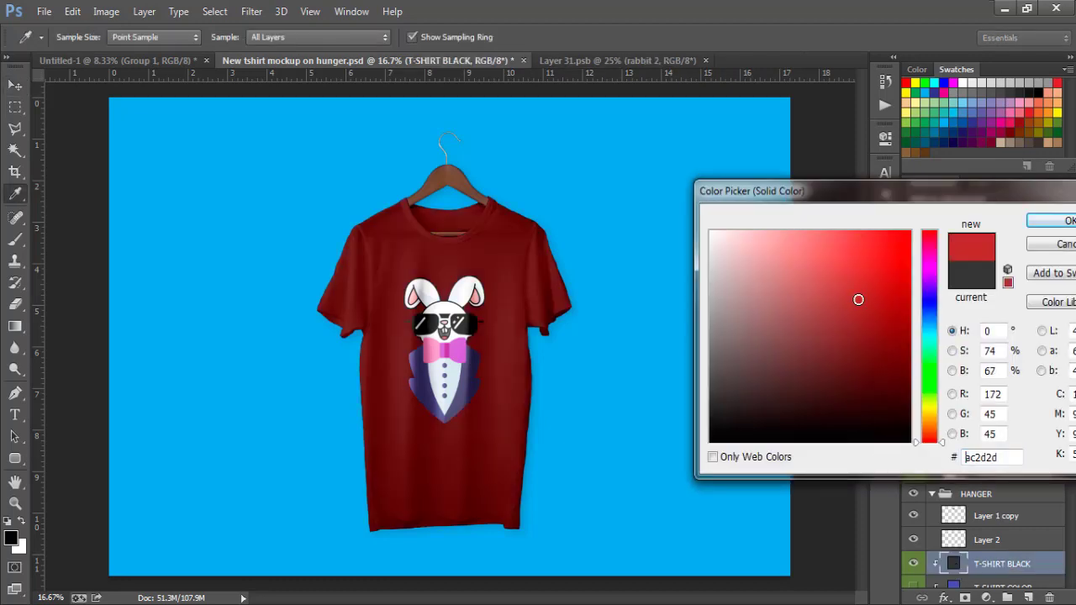
left_click(872, 263)
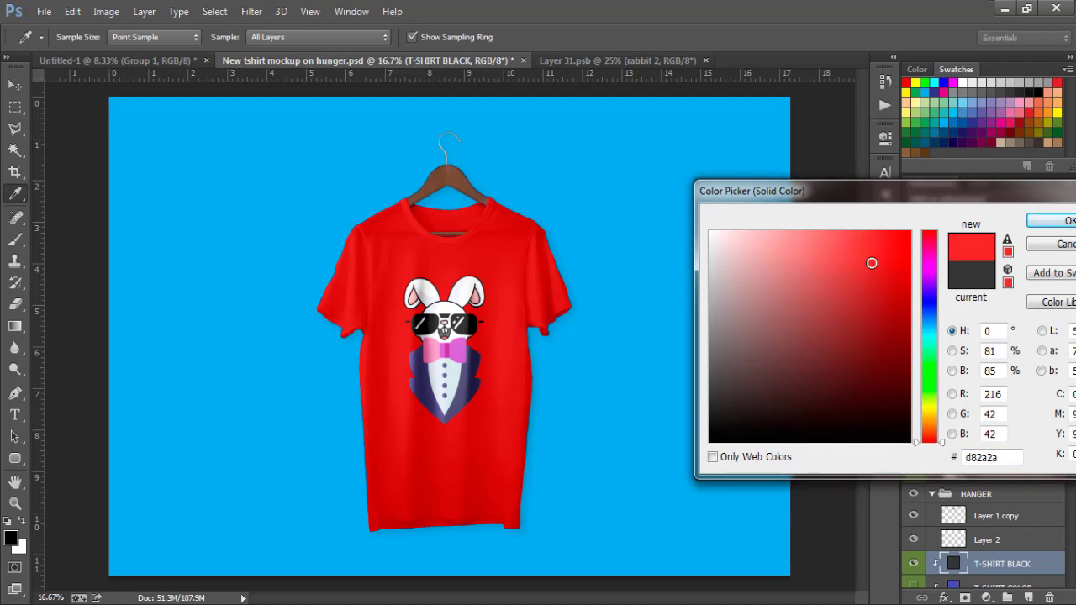
left_click(1033, 222)
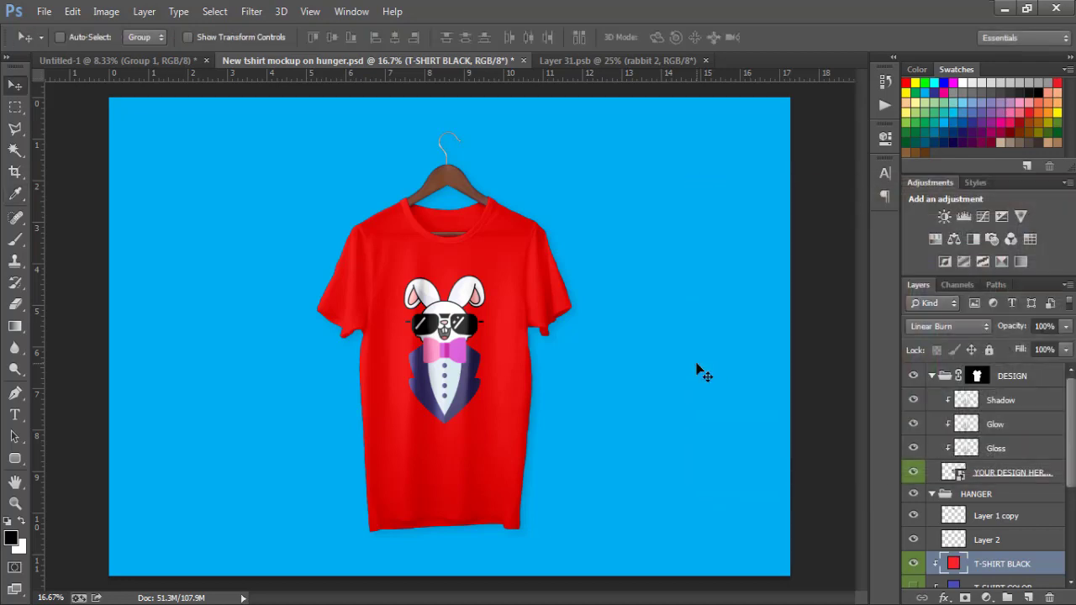
left_click_drag(450, 366, 452, 367)
Select the YOUR DESIGN HERE layer, nudge the rabbit a few pixels right, then switch to Untitled-1
right_click(452, 367)
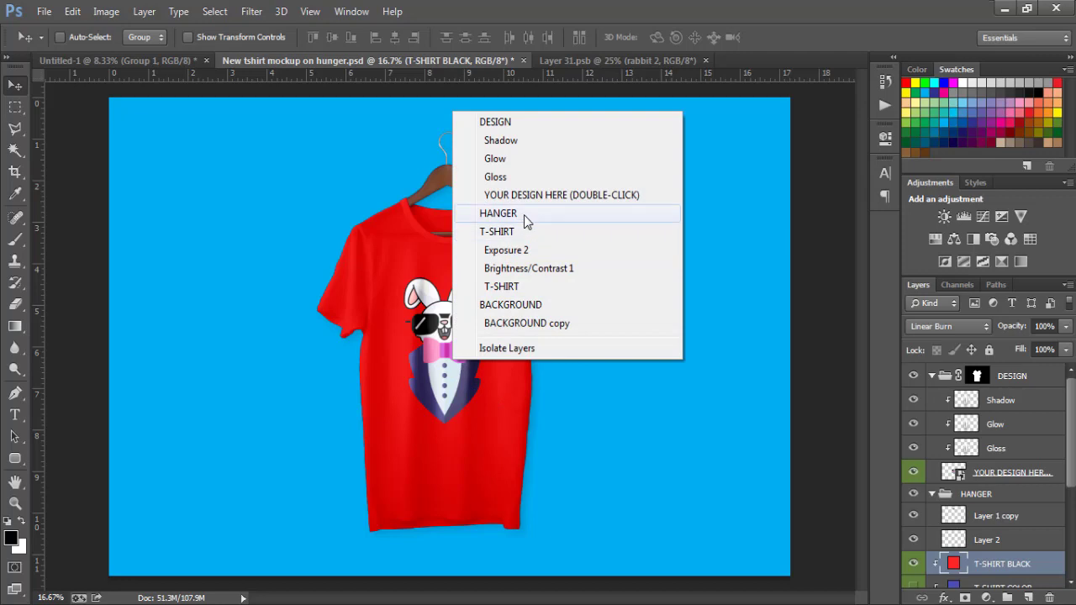
left_click(519, 190)
left_click_drag(450, 361, 455, 362)
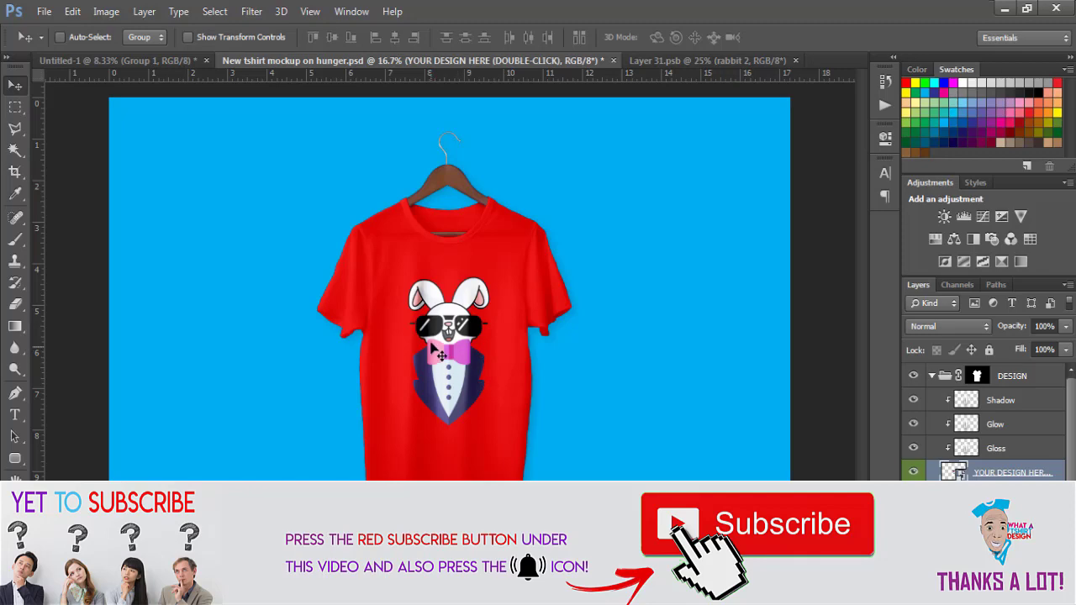
left_click(151, 65)
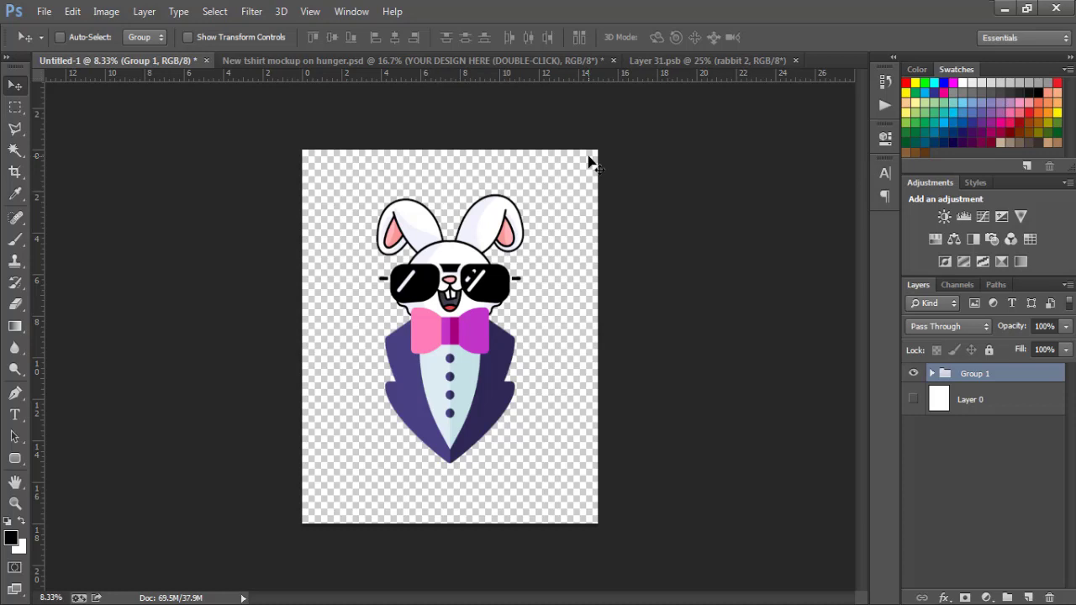
Start saving the mockup under the name 'rabbit 2 full' in the Pictures library
left_click(525, 61)
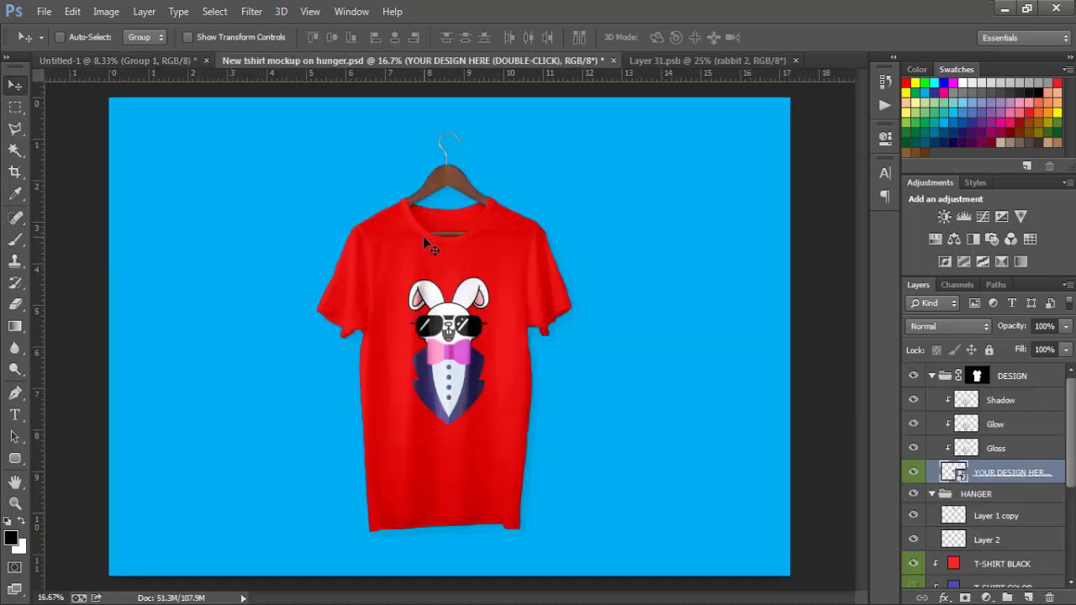
left_click(46, 11)
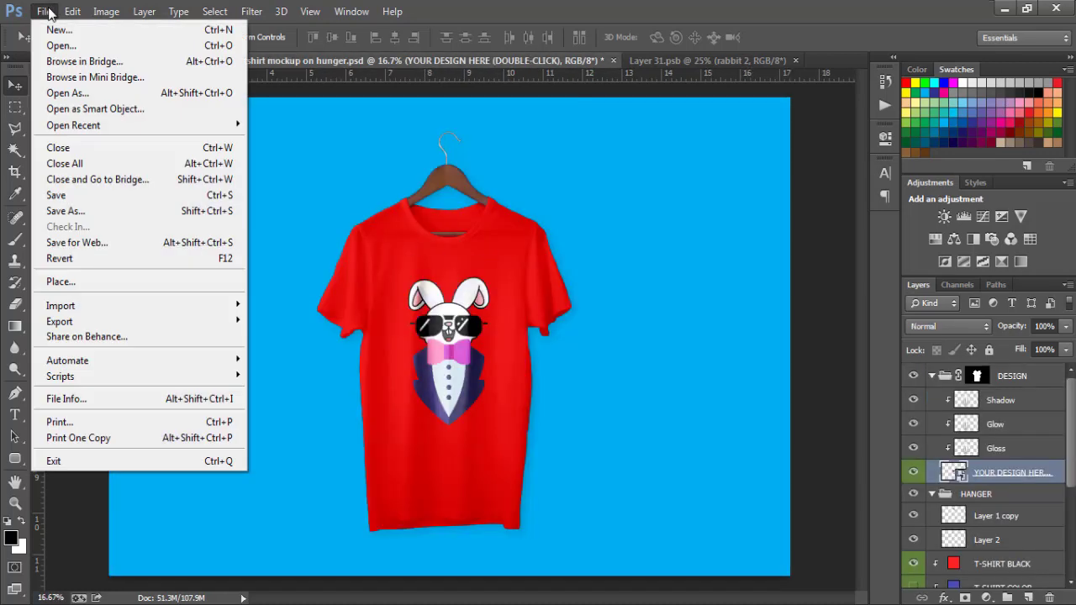
left_click(70, 211)
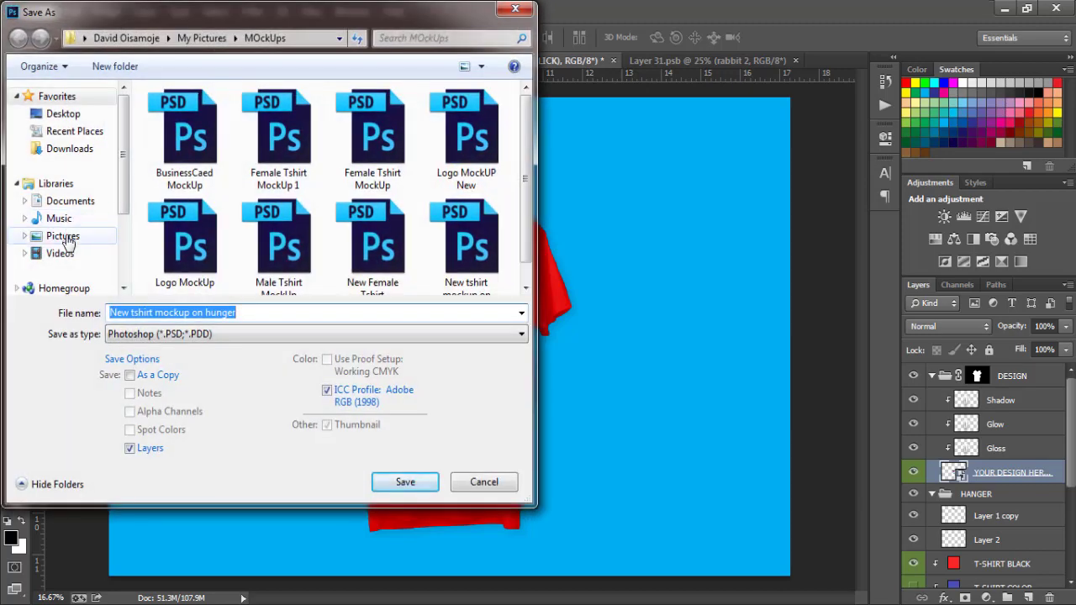
left_click(69, 236)
left_click(134, 313)
type("re")
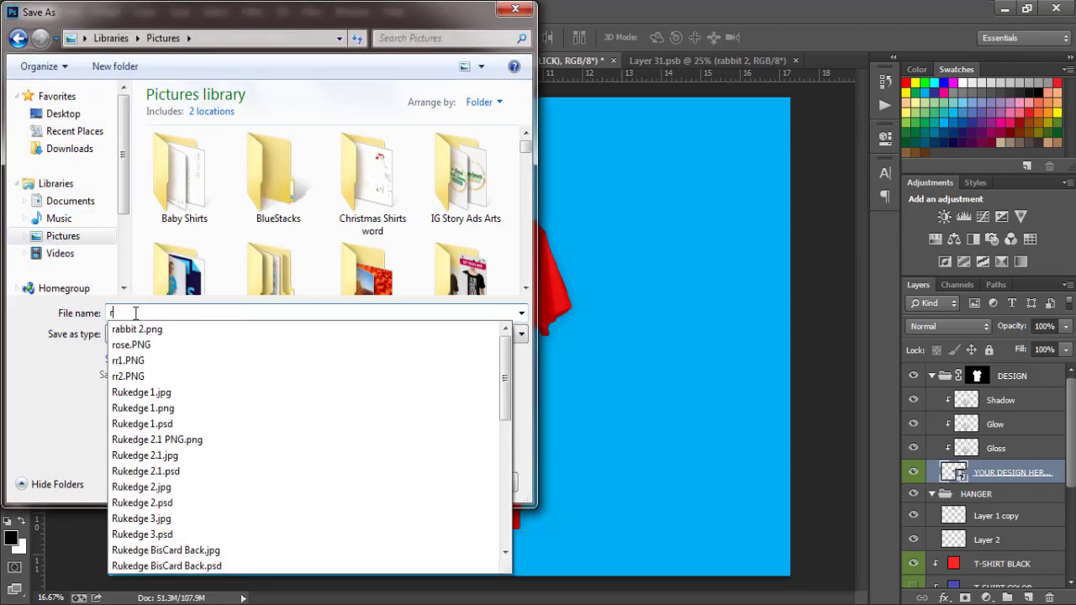
key("BackSpace")
type("a")
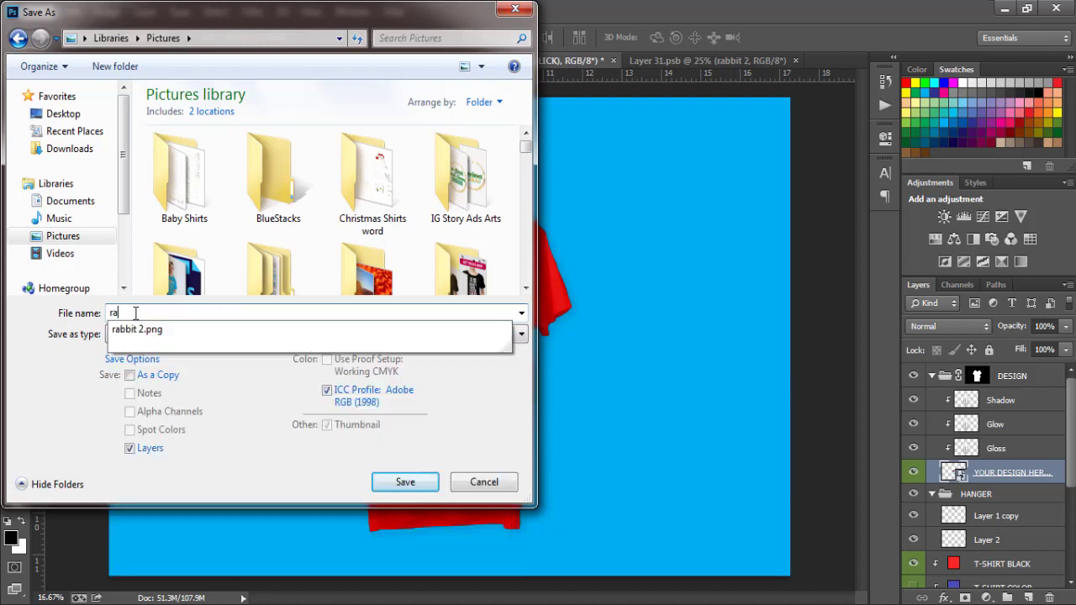
key("Down")
key("BackSpace")
key("BackSpace")
key("BackSpace")
key("BackSpace")
type("full")
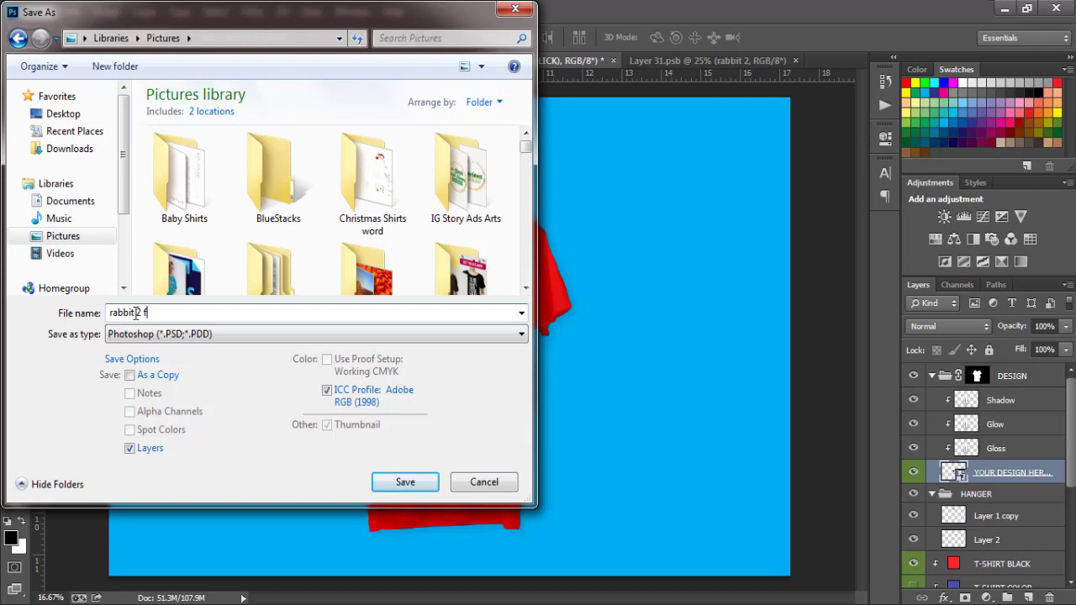
Save it as a JPEG at maximum quality 12
left_click(168, 335)
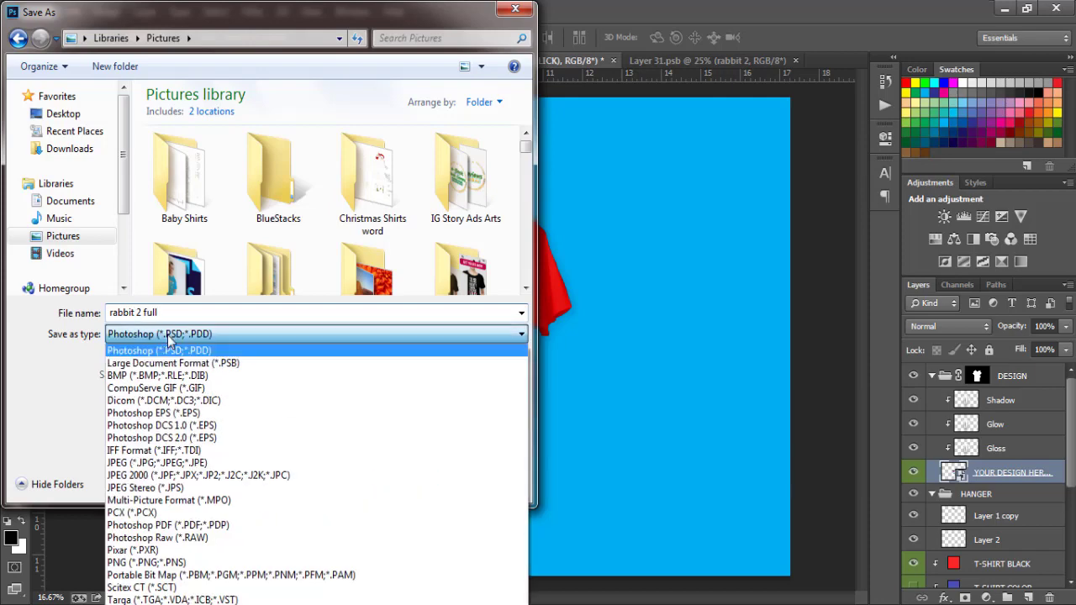
left_click(153, 471)
left_click(406, 481)
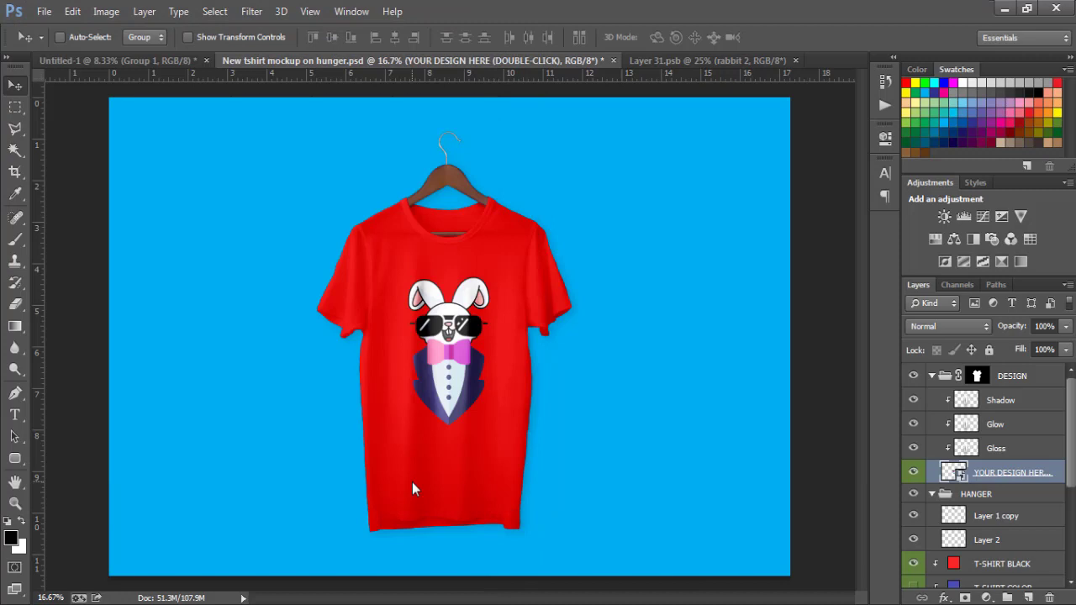
left_click(629, 154)
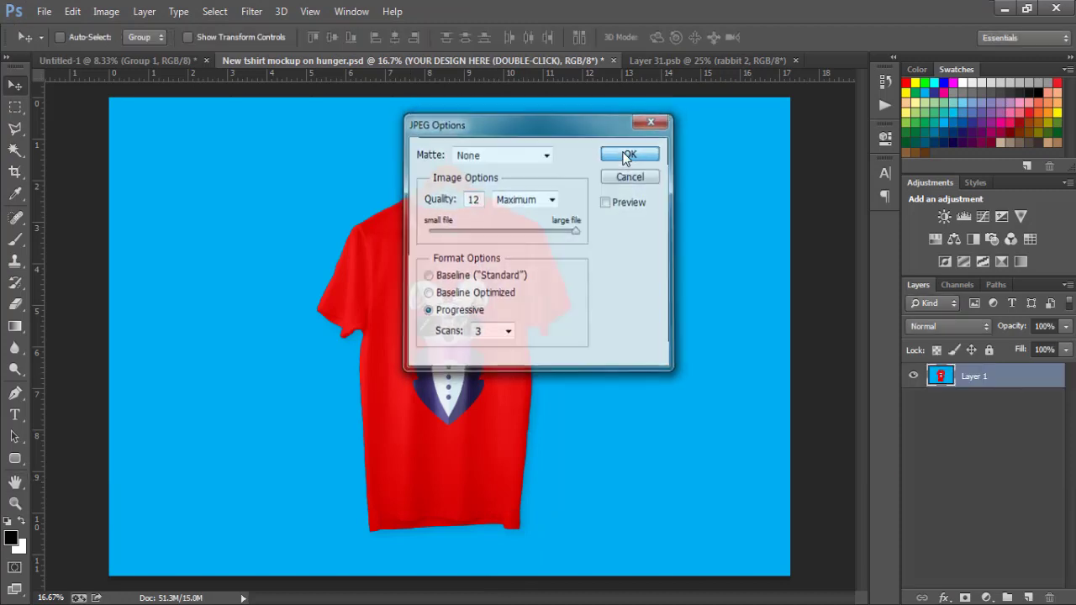